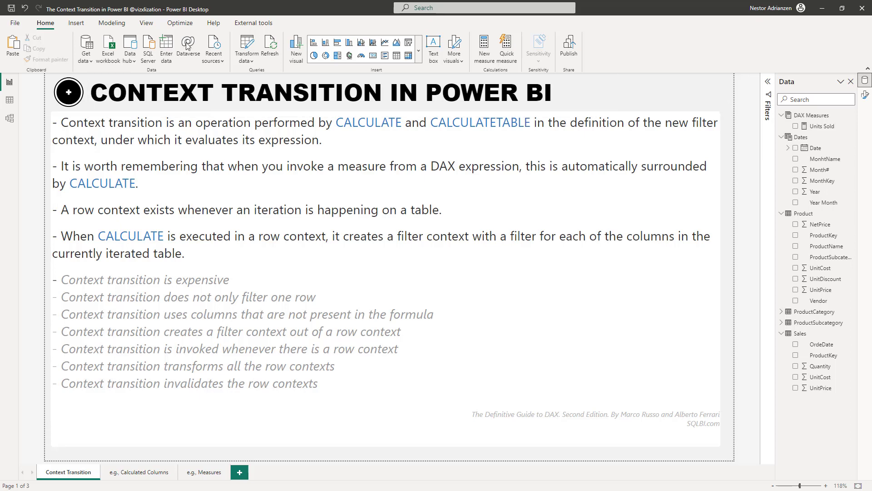
left_click_drag(61, 280, 144, 302)
left_click(530, 325)
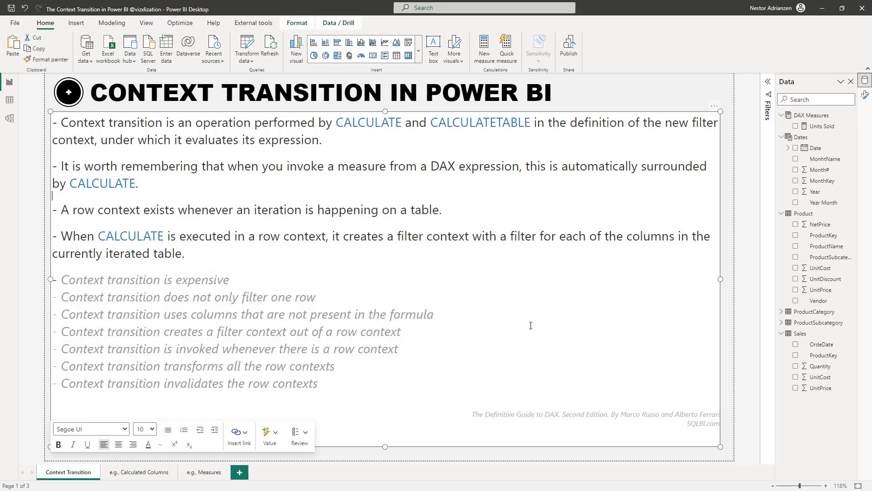
left_click(462, 249)
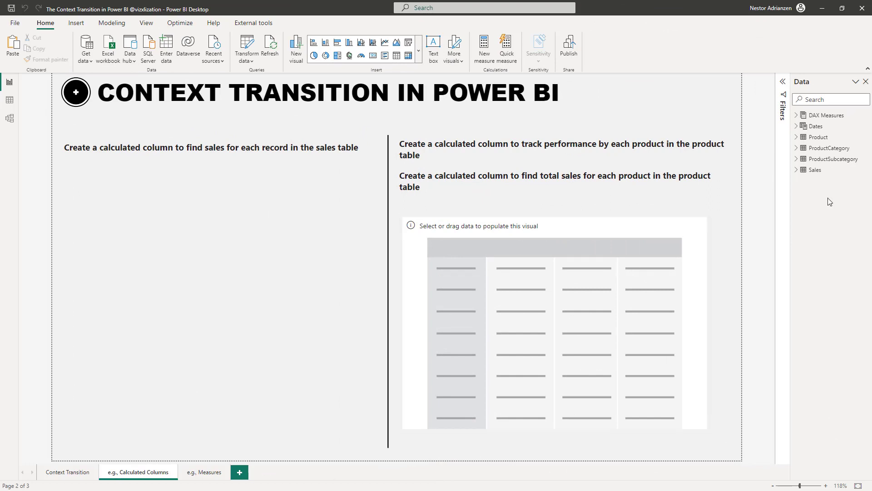
- Show the Sales table's data and add a calculated column named Sales (calc col sal) to it
left_click(815, 171)
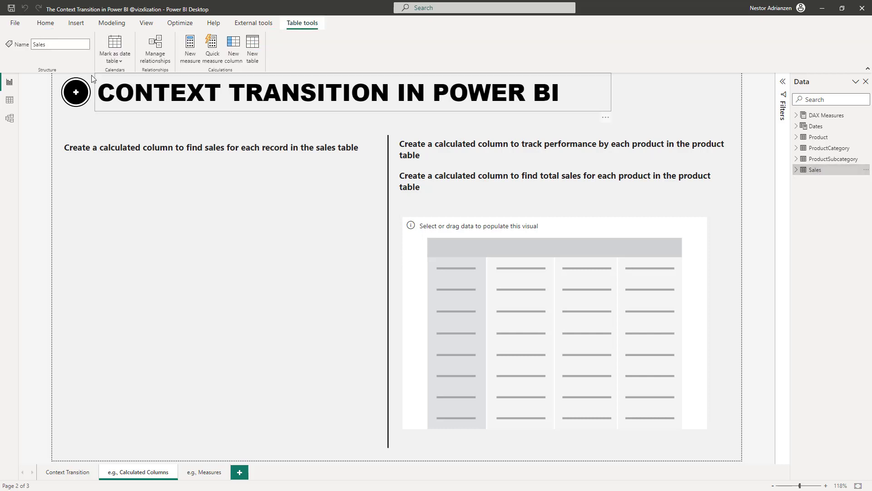
left_click(10, 104)
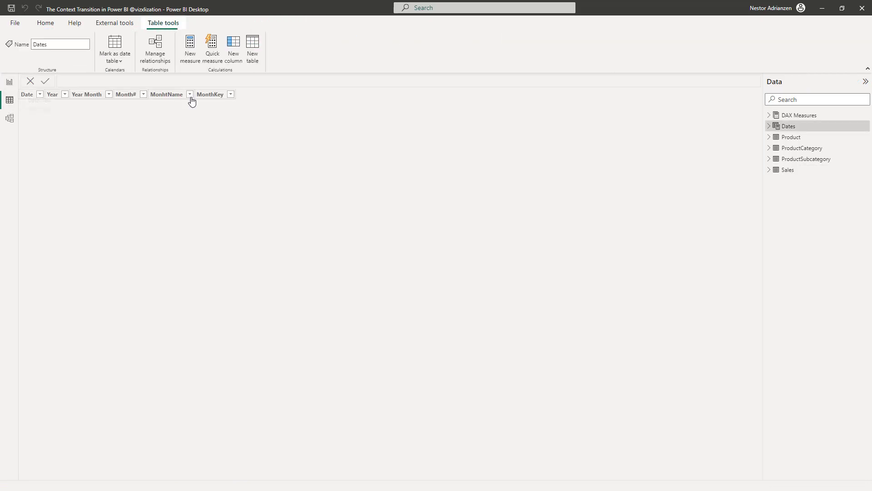
left_click(792, 171)
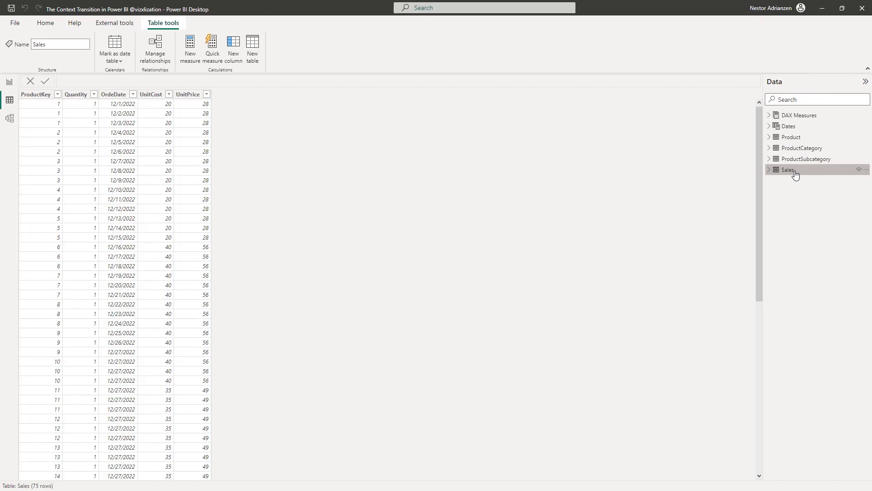
right_click(794, 173)
left_click(765, 189)
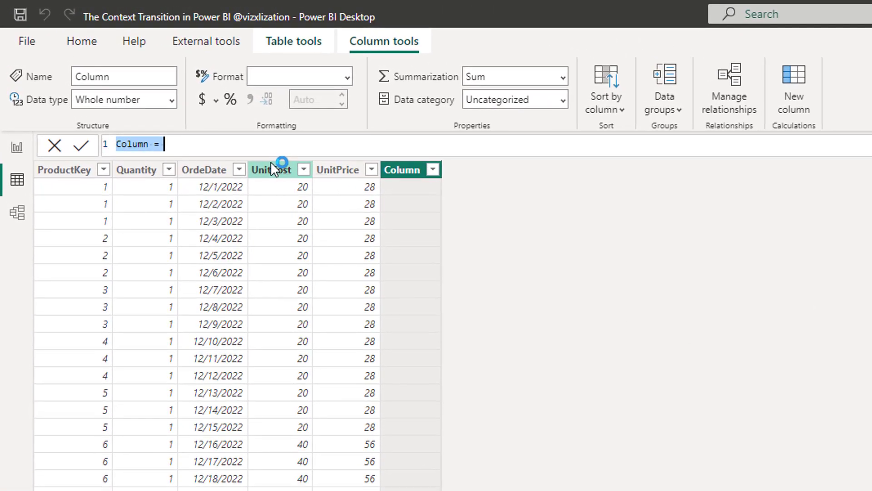
type("Sales (")
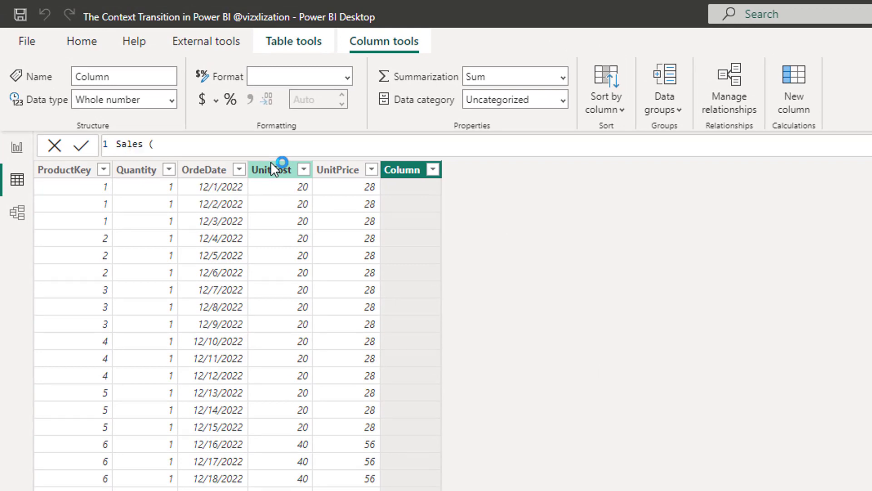
type("calc col sal) =")
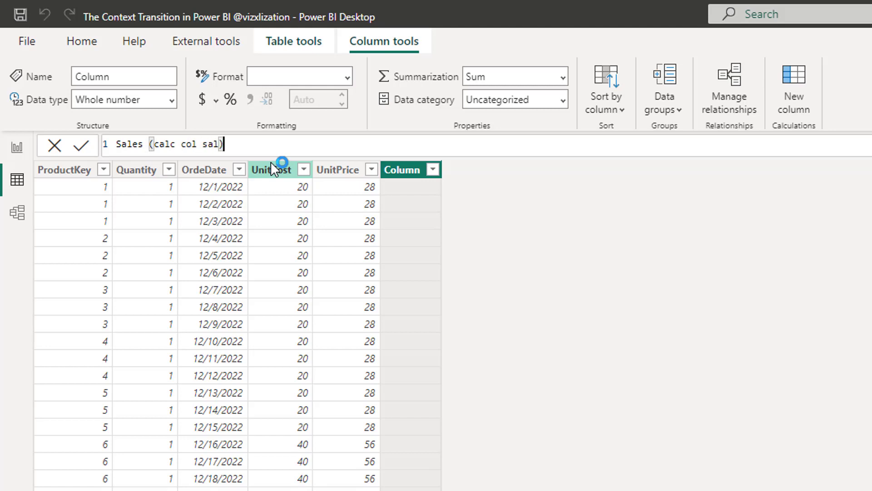
key("shift+Return")
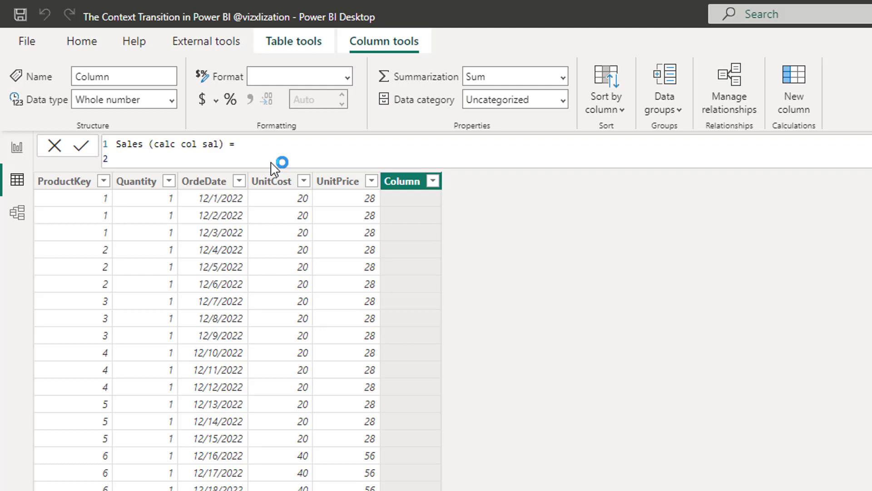
- Begin the Sales (calc col sal) formula with a SUMX function that iterates over the Sales table
type("SUM")
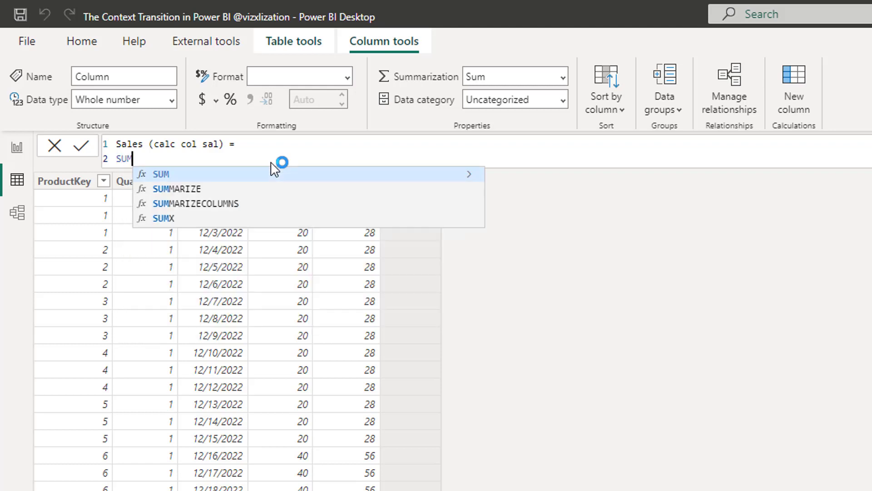
key("Down")
key("Down")
key("Down")
key("Tab")
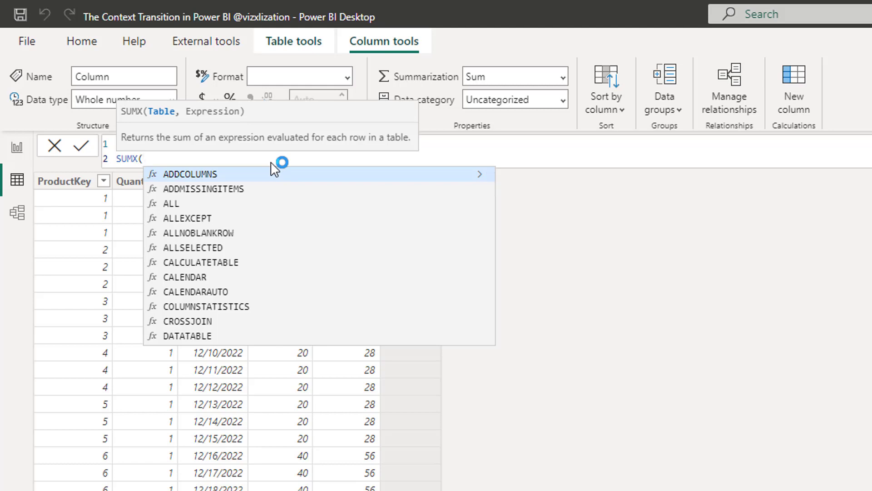
key("shift+Return")
type("sale")
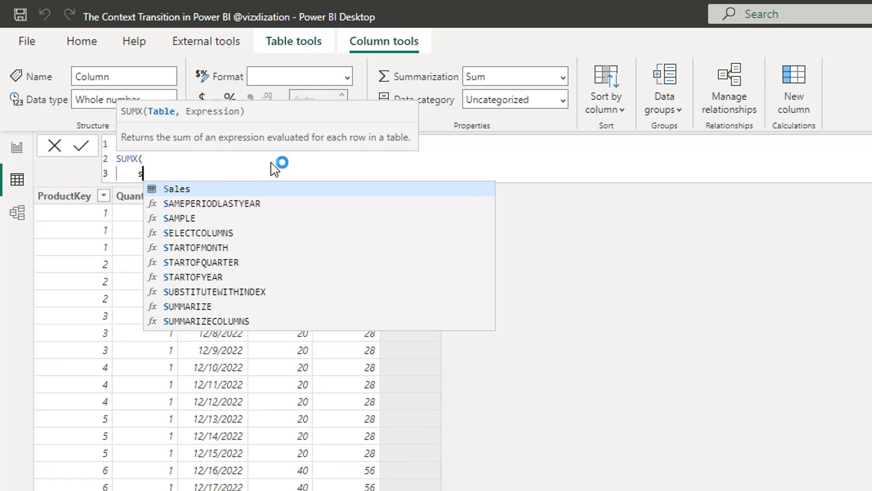
key("Tab")
type(",")
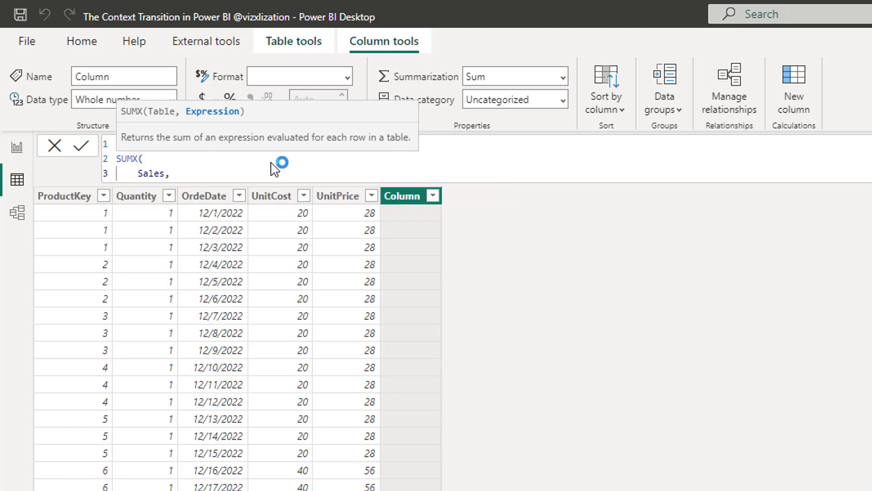
key("shift+Return")
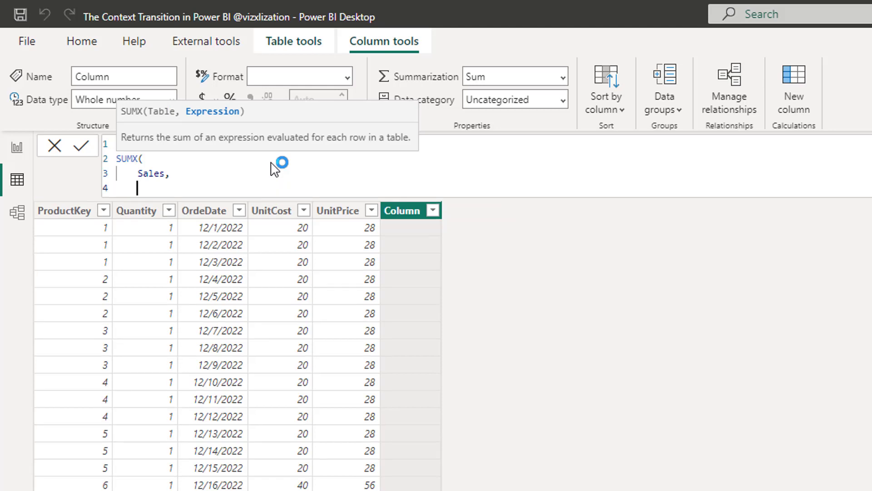
- Complete the SUMX with the expression Sales[Quantity] * Sales[UnitPrice] and commit the Sales (calc col sal) formula
type("quan")
key("Tab")
type("* uni")
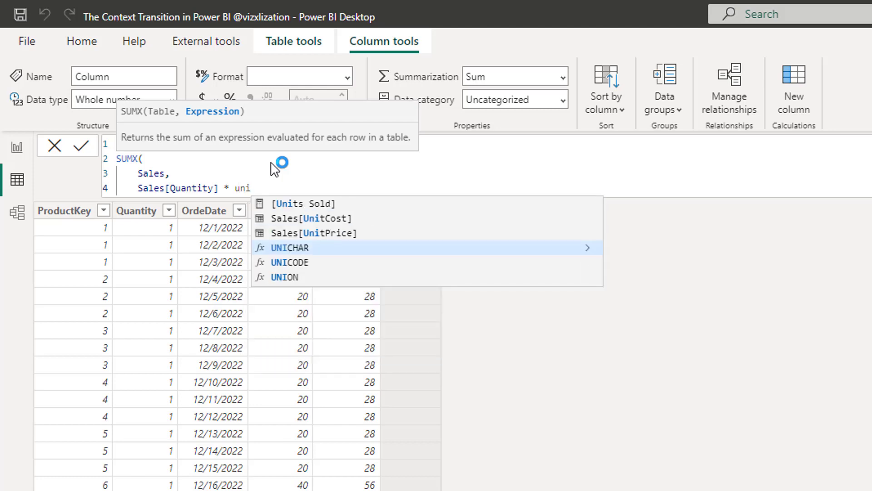
key("Up")
key("Tab")
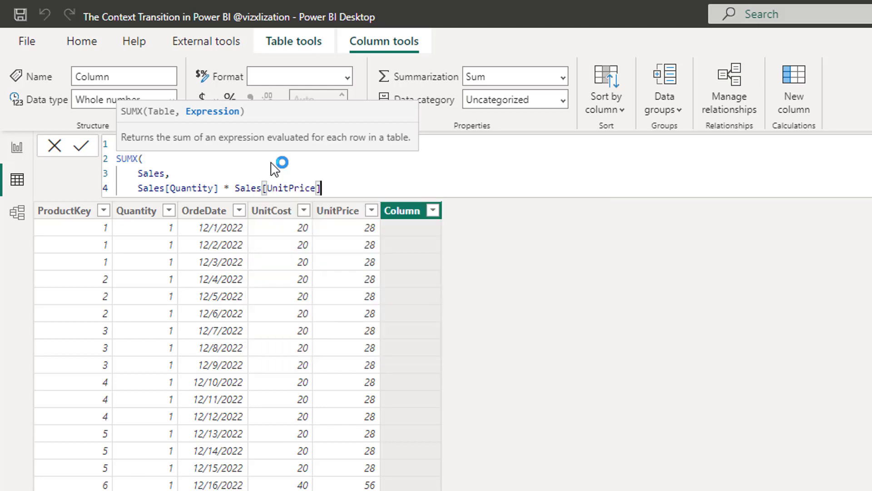
key("shift+Return")
type(")")
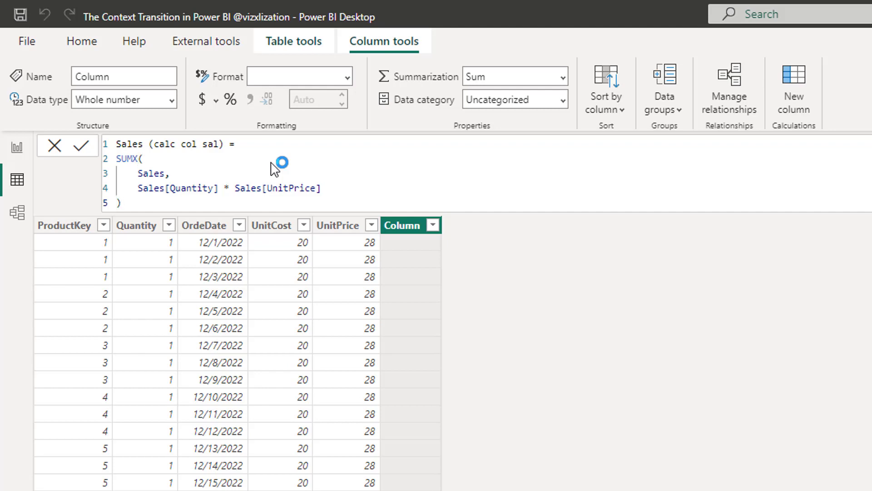
key("Return")
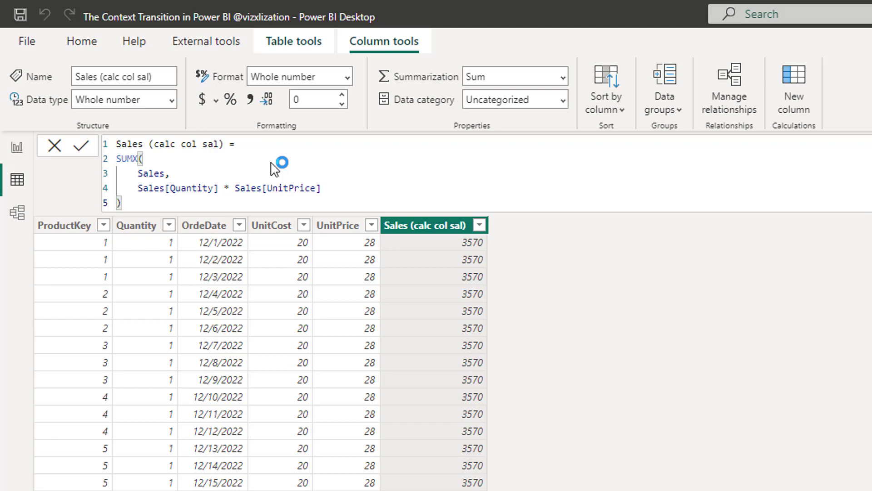
- Wrap the SUMX expression of Sales (calc col sal) in CALCULATE, lay it out on separate lines and commit the formula
left_click(118, 159)
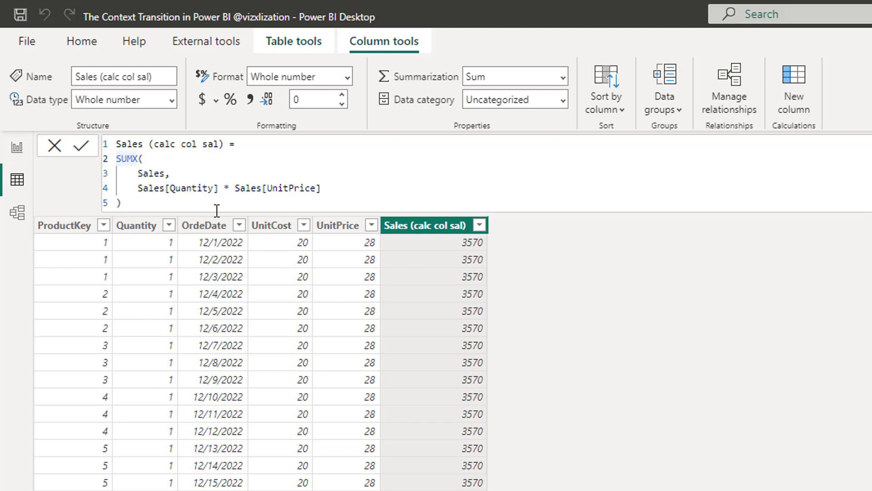
type("cl")
key("BackSpace")
type("al")
key("Tab")
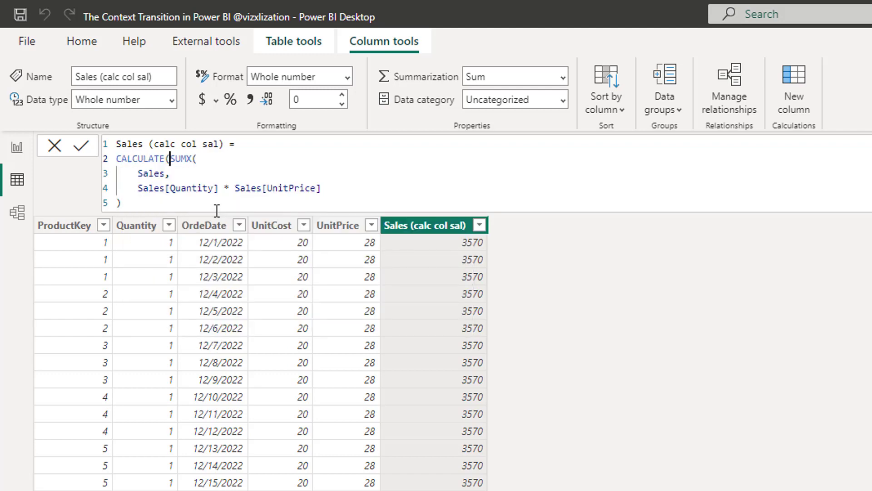
key("Return")
key("Return")
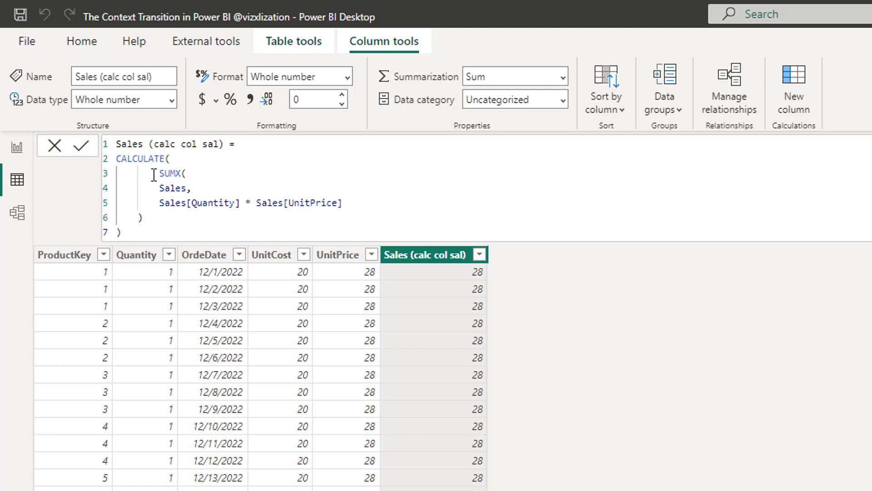
left_click_drag(160, 173, 173, 216)
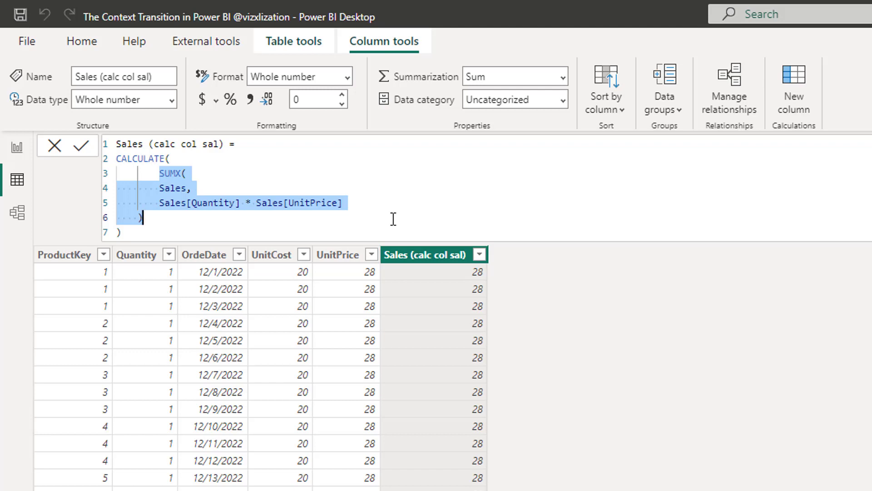
left_click(164, 159)
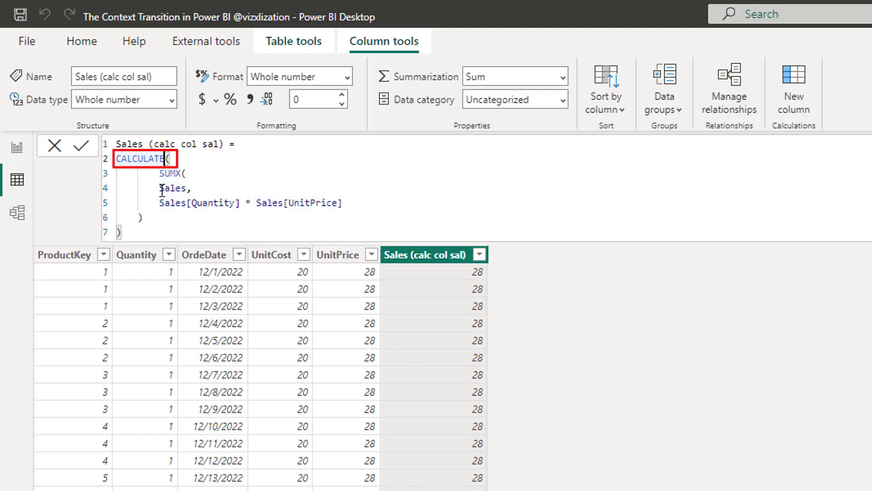
left_click(145, 232)
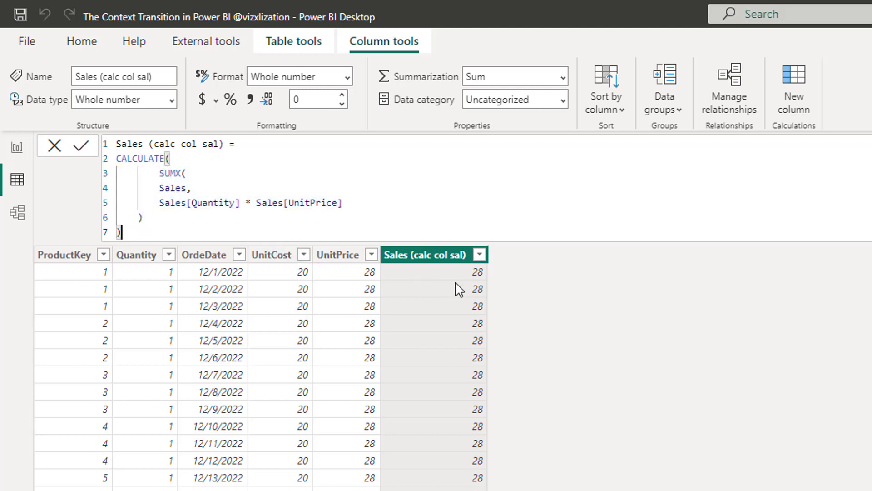
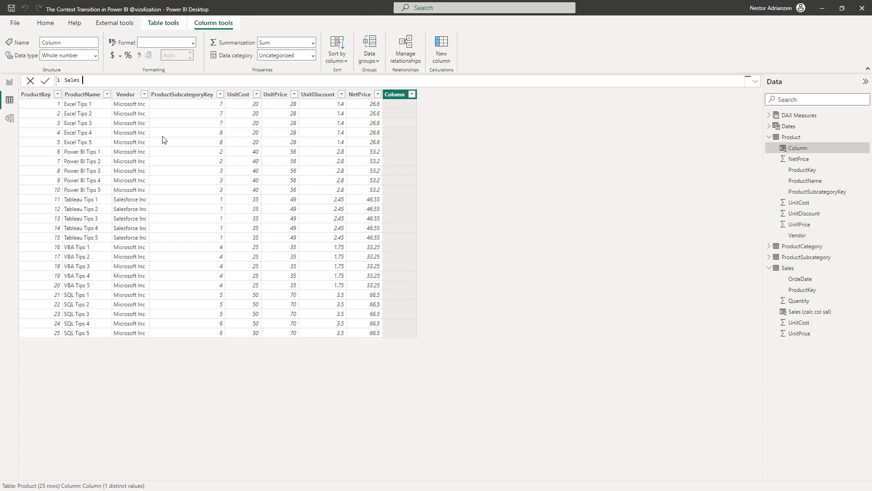
- Name the new Product table column Sales Performance by Product and declare a TotalSales variable in its formula
type("Performance by Product =")
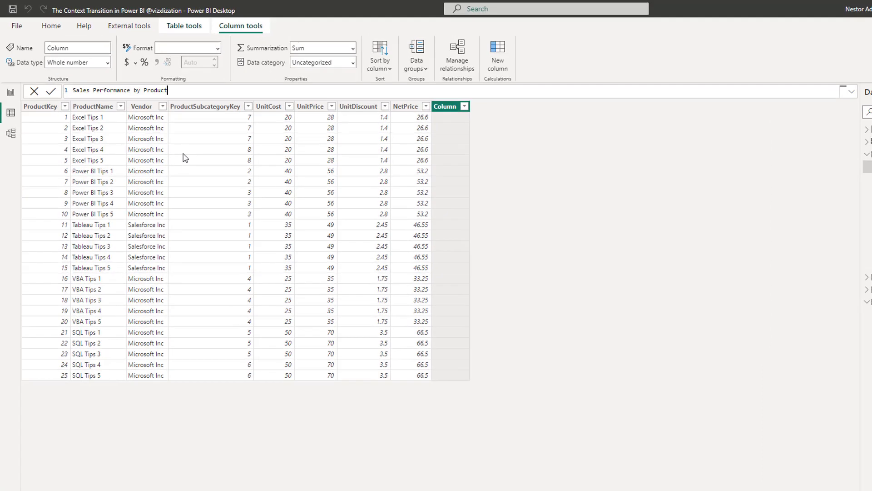
key("shift+Return")
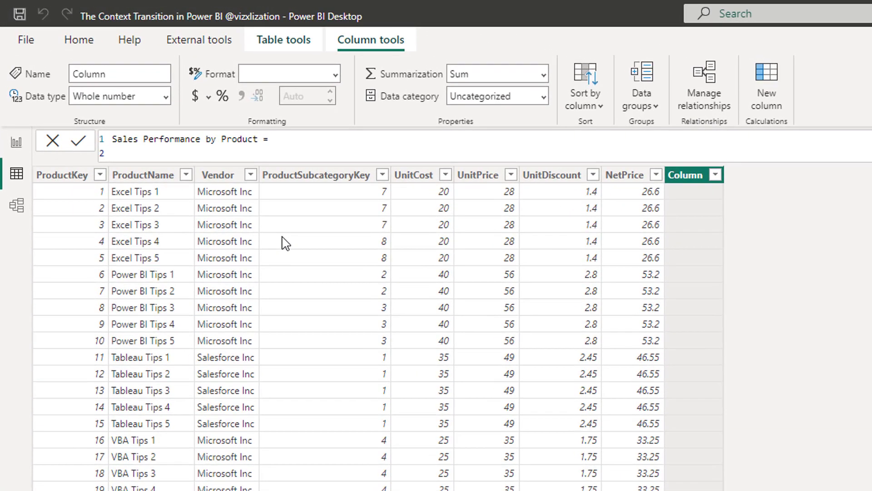
type("VAR TotalSales +")
key("BackSpace")
key("BackSpace")
type("=")
key("shift+Return")
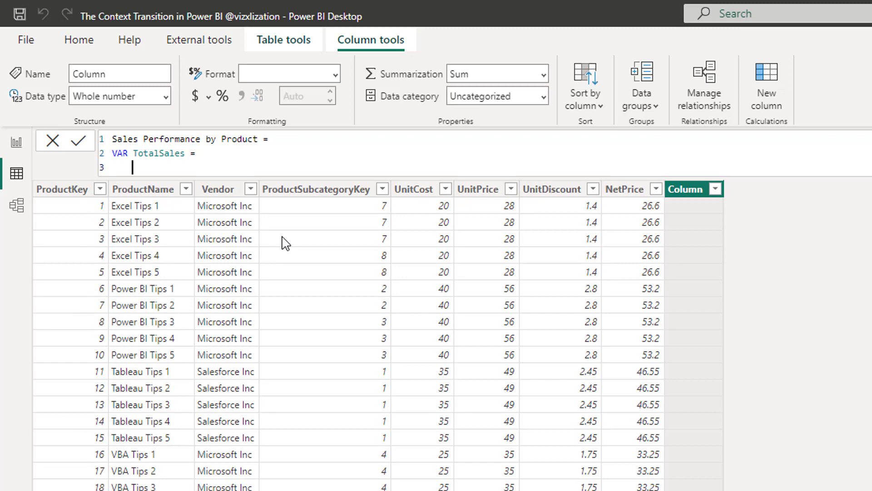
- Begin the TotalSales variable's definition with a SUMX function over the Sales table
key("Tab")
type("SUM")
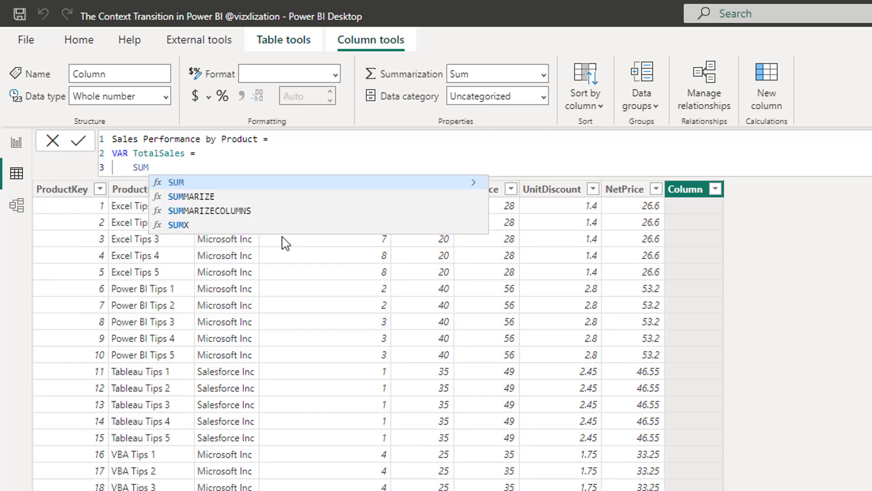
key("Down")
key("Down")
key("Down")
key("Tab")
key("shift+Return")
key("Tab")
type("sa")
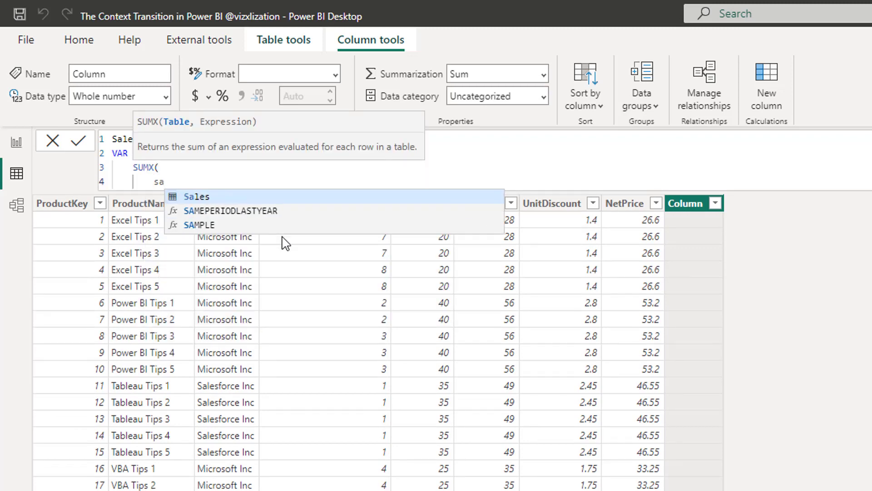
key("Tab")
type(",")
key("shift+Return")
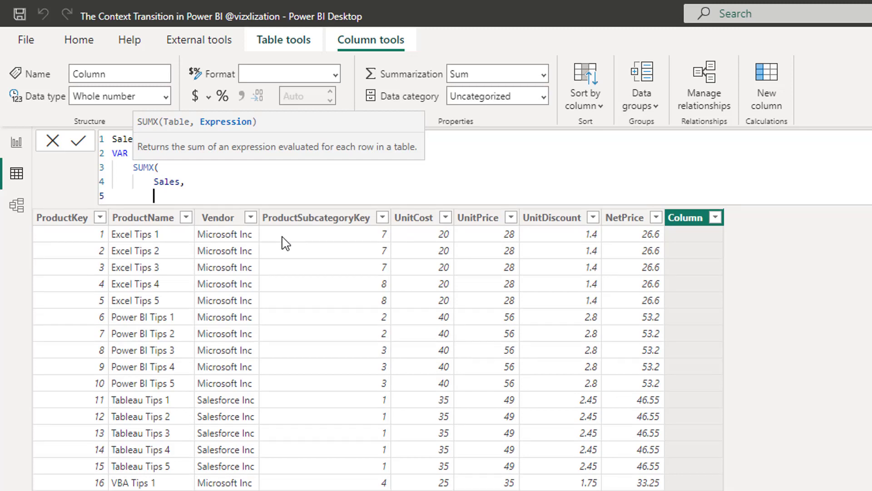
- Complete the TotalSales variable's SUMX with the expression Sales[Quantity] * Sales[UnitPrice] and a closing parenthesis
type("qu")
key("Down")
key("Down")
key("Tab")
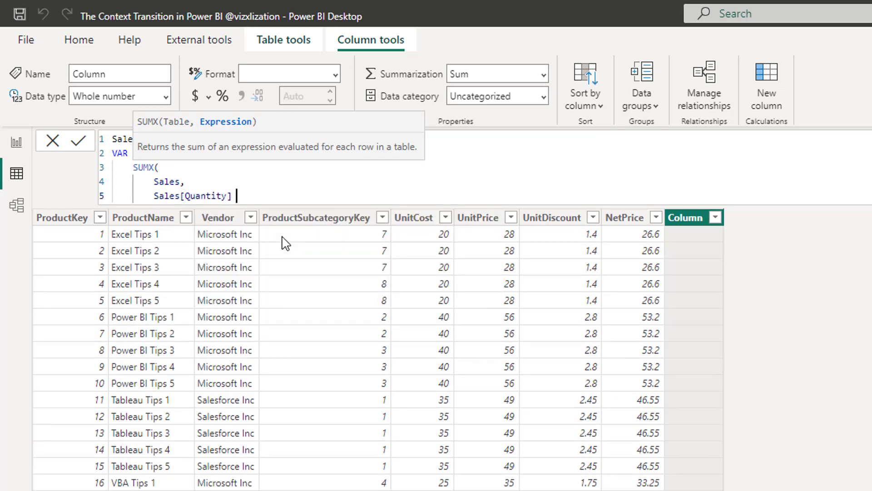
type("* unitP")
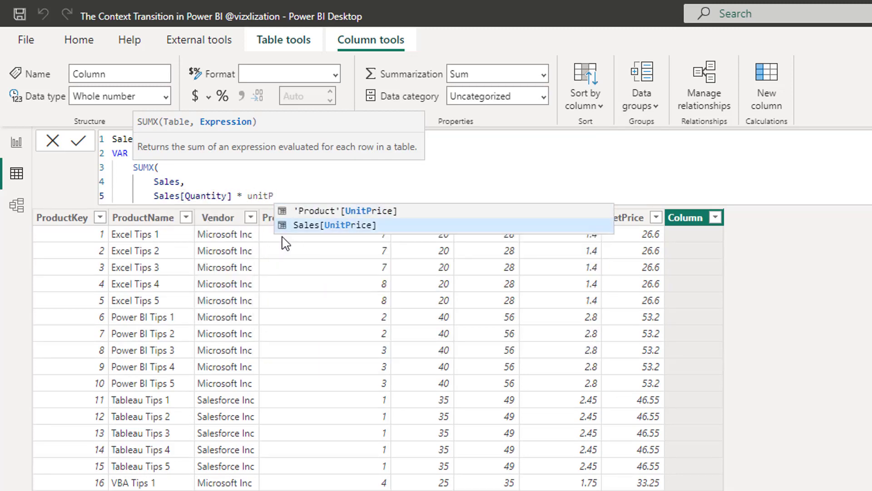
key("Tab")
key("shift+Return")
type(")")
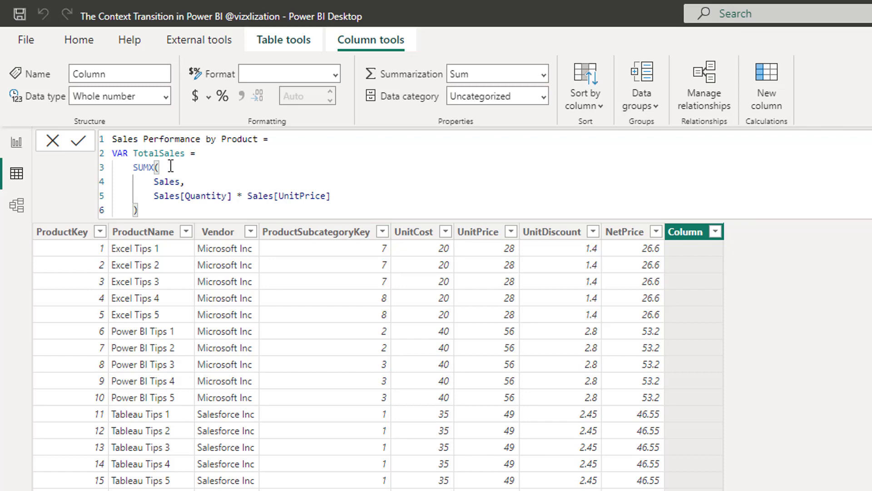
- Copy the TotalSales variable's SUMX expression and declare a CurrentSales variable beneath it
left_click(133, 169)
left_click_drag(134, 169, 155, 206)
key("ctrl+c")
left_click(155, 207)
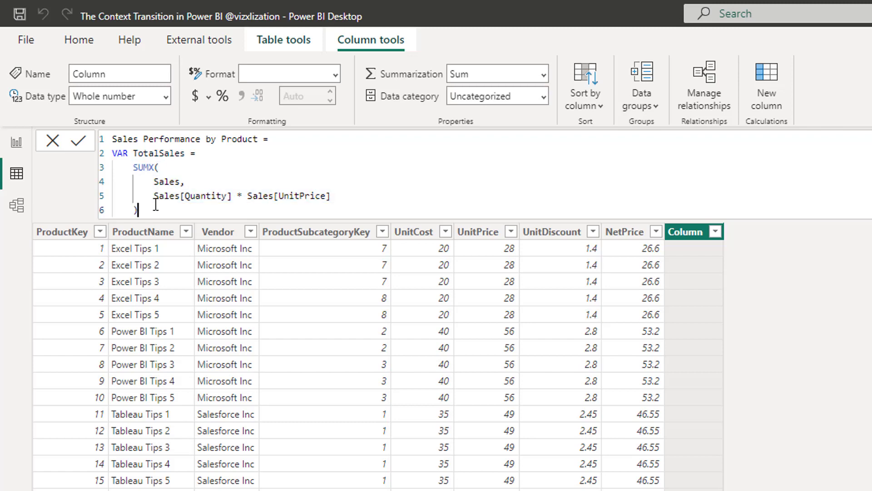
key("Return")
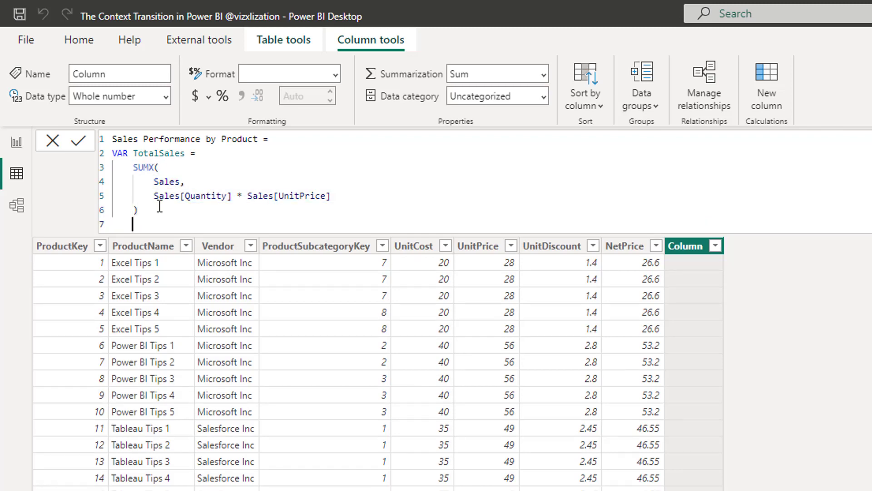
type("VAR CurrentSales =")
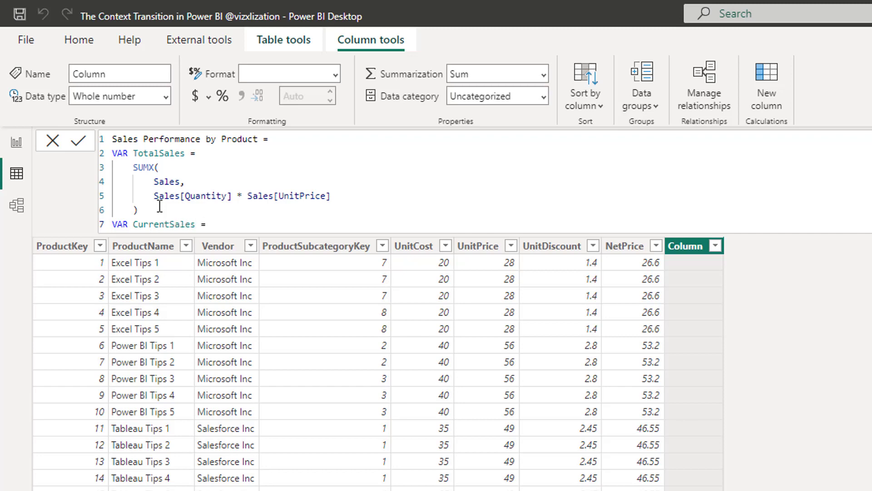
key("shift+Return")
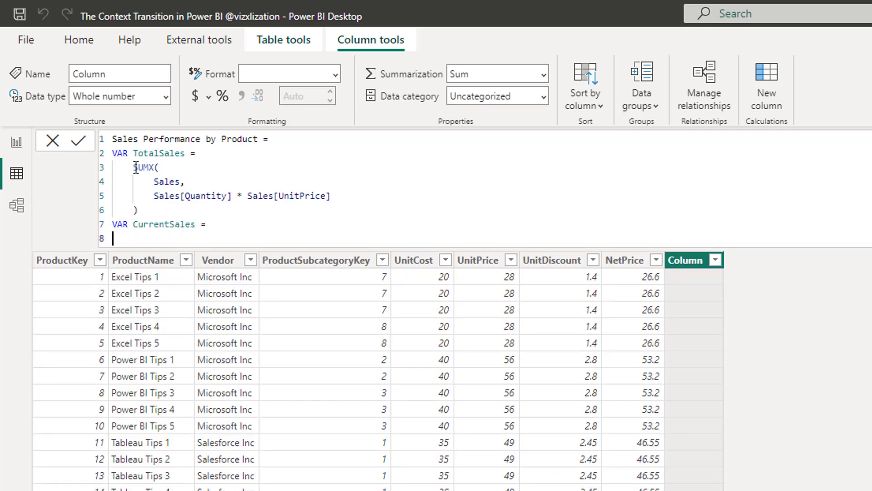
- Define the CurrentSales variable as the copied SUMX expression, indented and wrapped in a CALCULATE function
left_click_drag(133, 168, 151, 195)
left_click(153, 238)
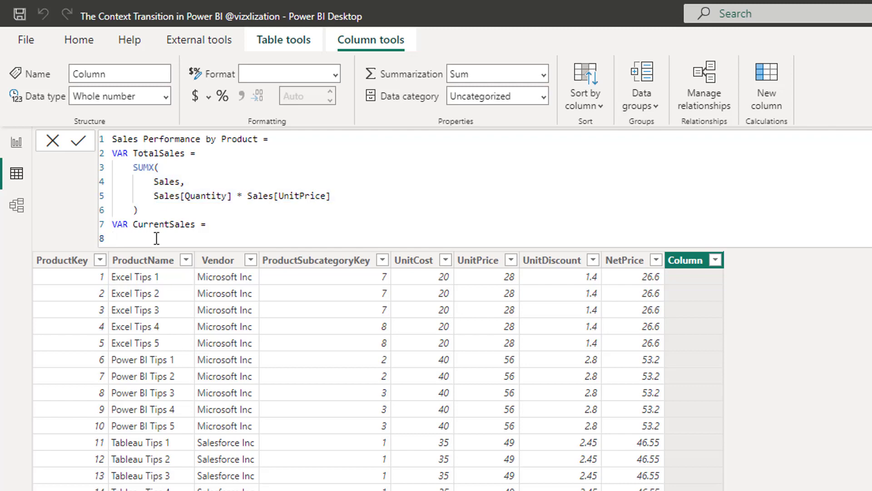
key("ctrl+v")
key("Tab")
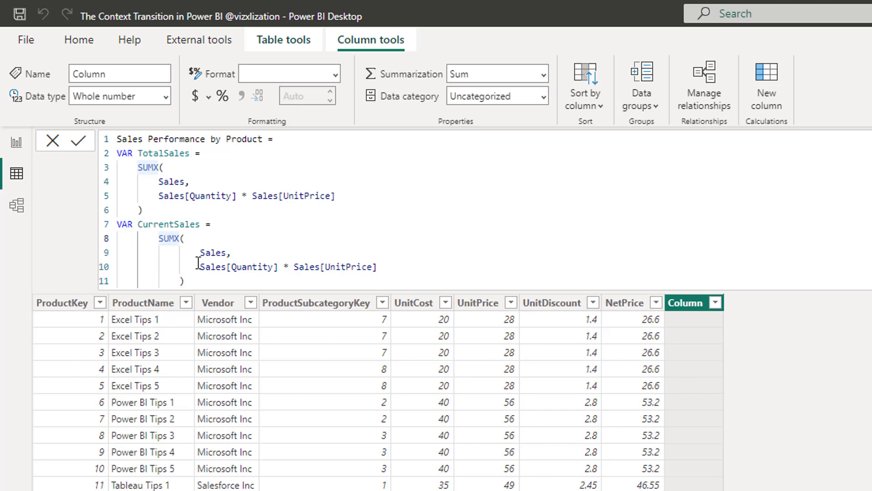
type("CAL")
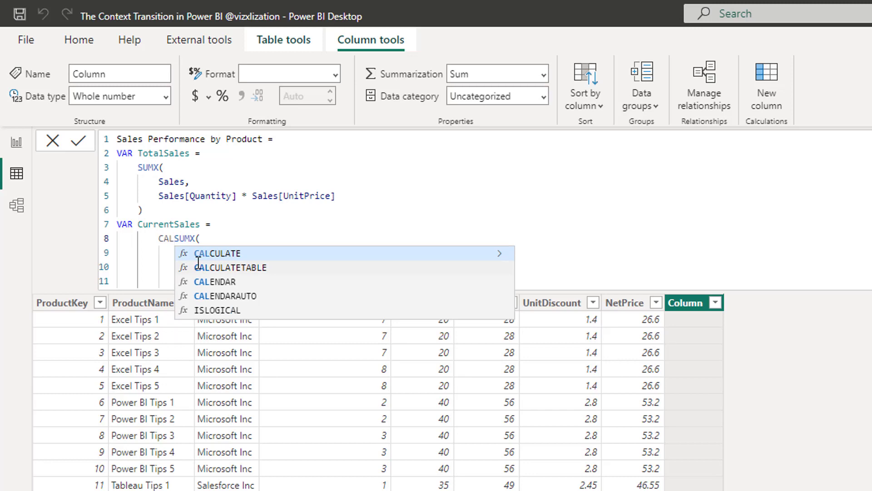
key("Tab")
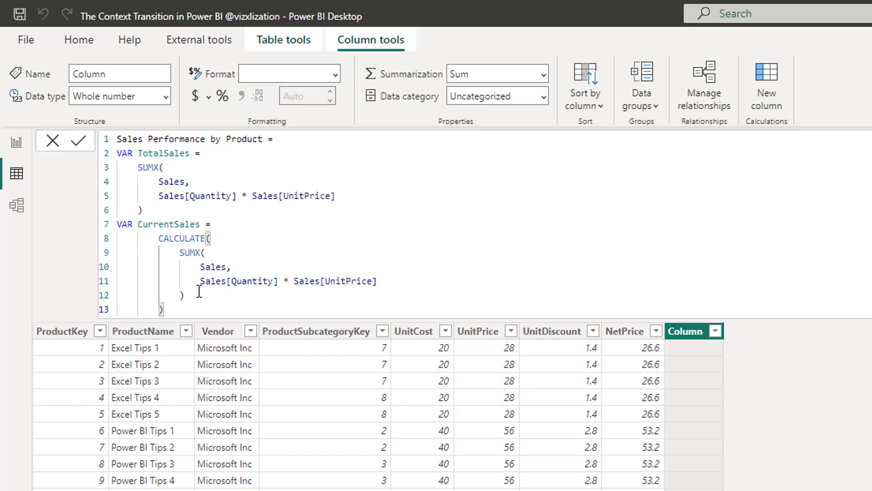
- Add a Ratio variable with the value 0.05 below the CurrentSales definition
key("Return")
key("BackSpace")
key("BackSpace")
type("VAR ")
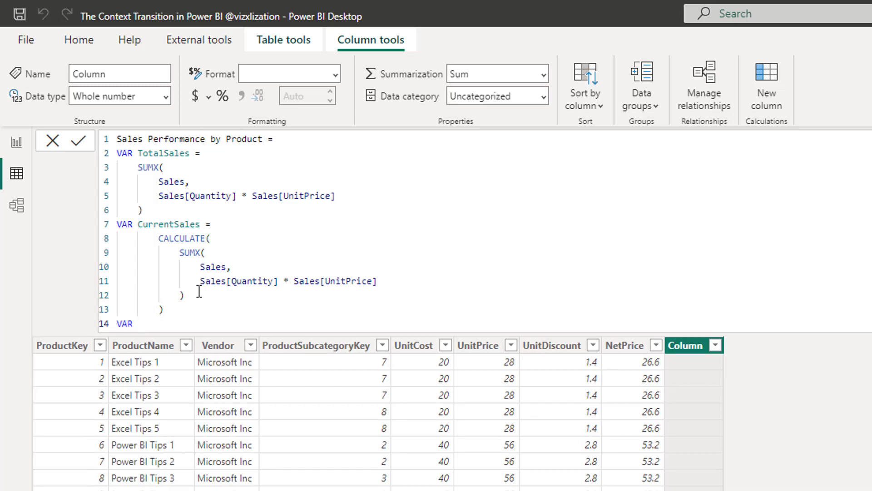
type("Ratio = 0.05")
key("Return")
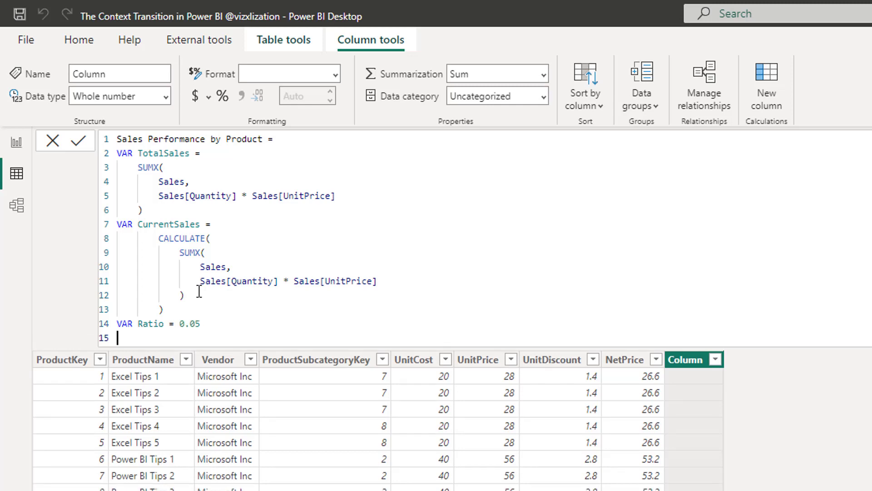
- Declare a Result variable and begin its IF function with CurrentSales as the start of the logical test
type("VAR Result =")
key("Return")
key("Tab")
type("IF(")
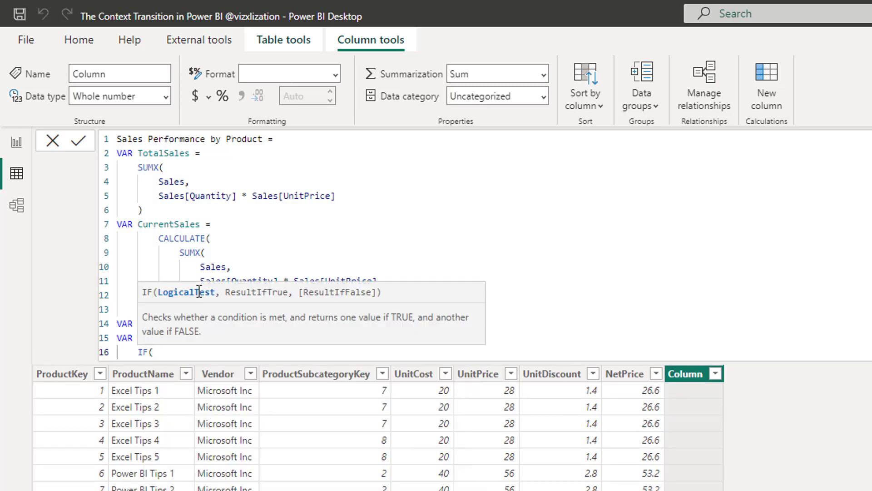
type("Cur")
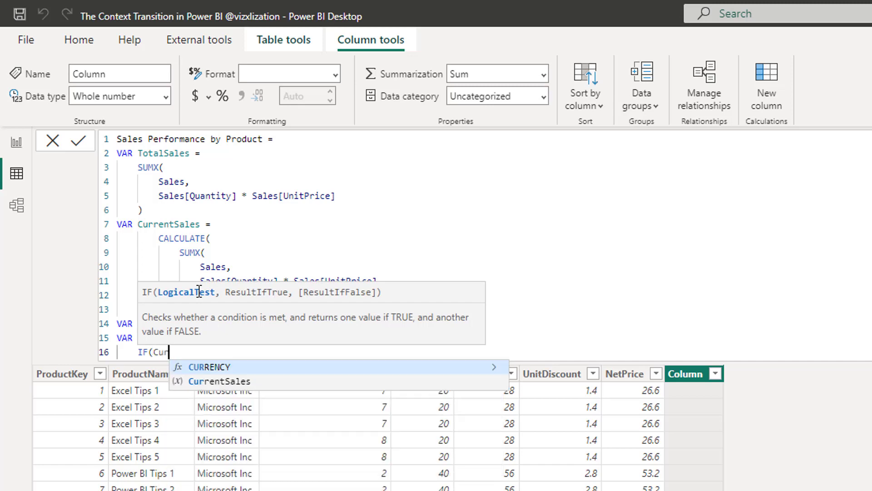
key("Down")
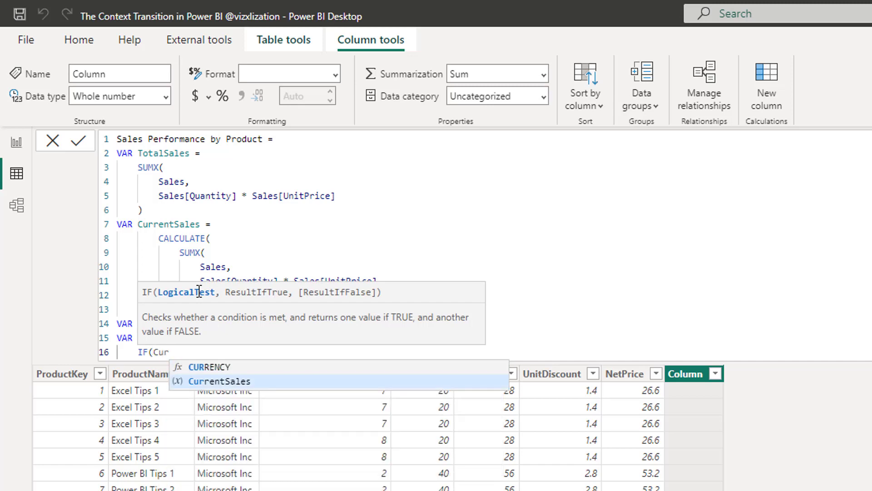
key("Tab")
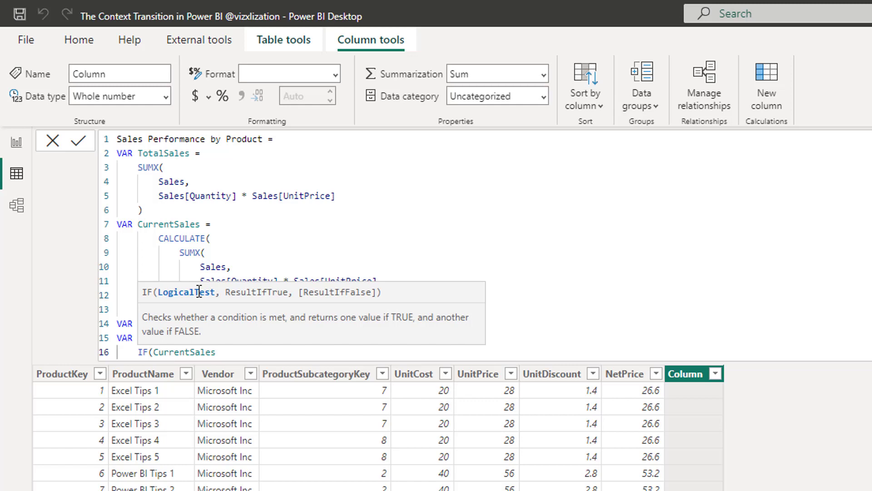
- Complete the IF function's logical test with the comparison >= TotalSales * Ratio
type(">= Tot")
key("Down")
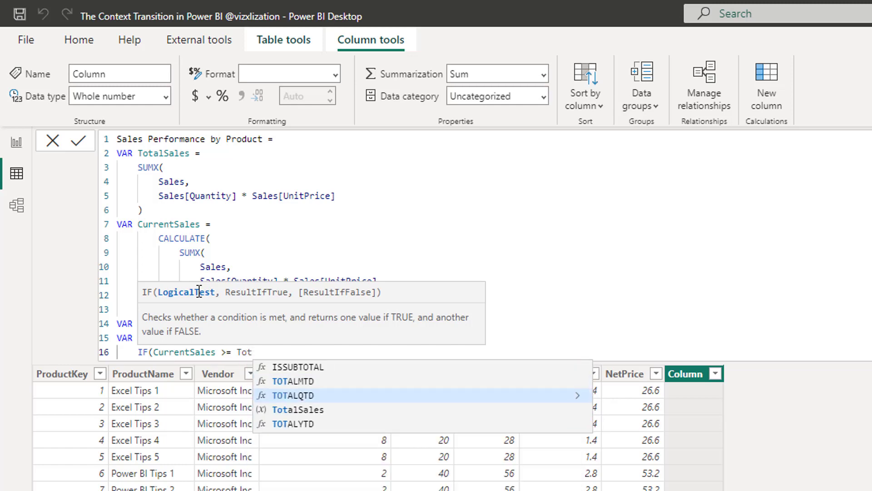
key("Down")
key("Tab")
type("* Rat")
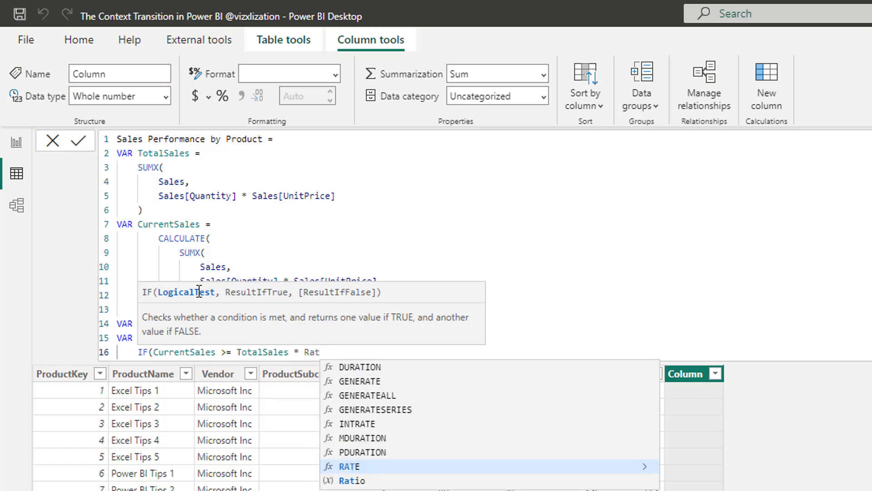
key("Down")
key("Tab")
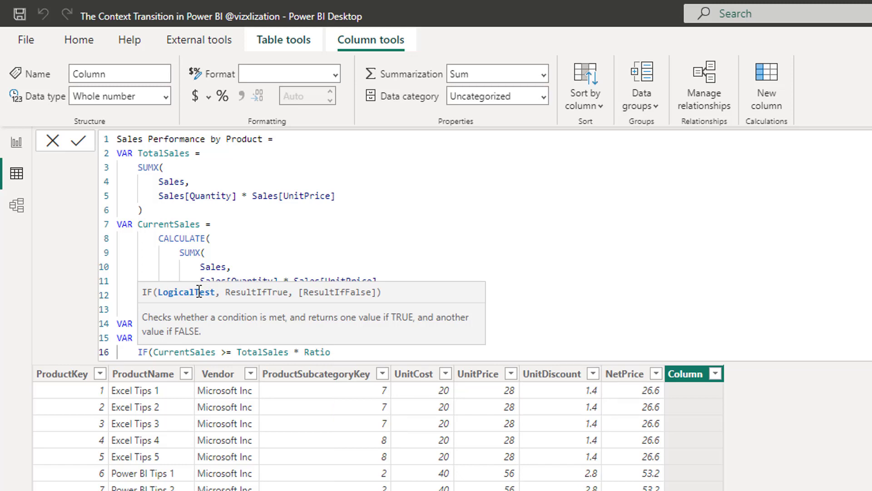
- Give the IF function the results "Oustanding Performance" for true and "OK Performance" for false, on separate lines, and close it
type(",")
key("shift+Return")
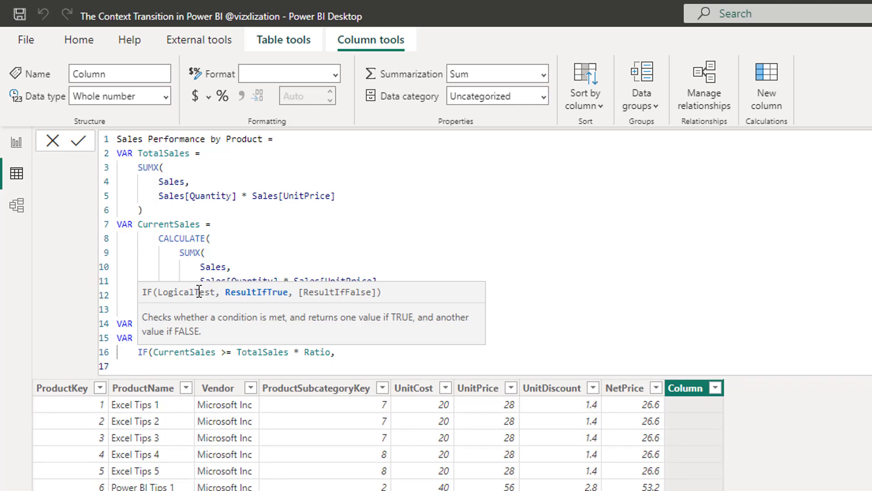
key("Tab")
type("\"Oustanding Perf")
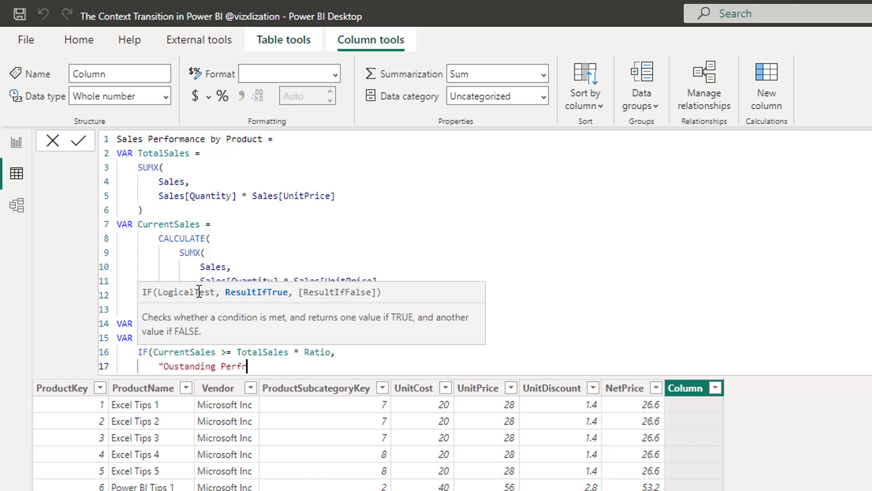
type("ormance\",")
key("shift+Return")
type("\"")
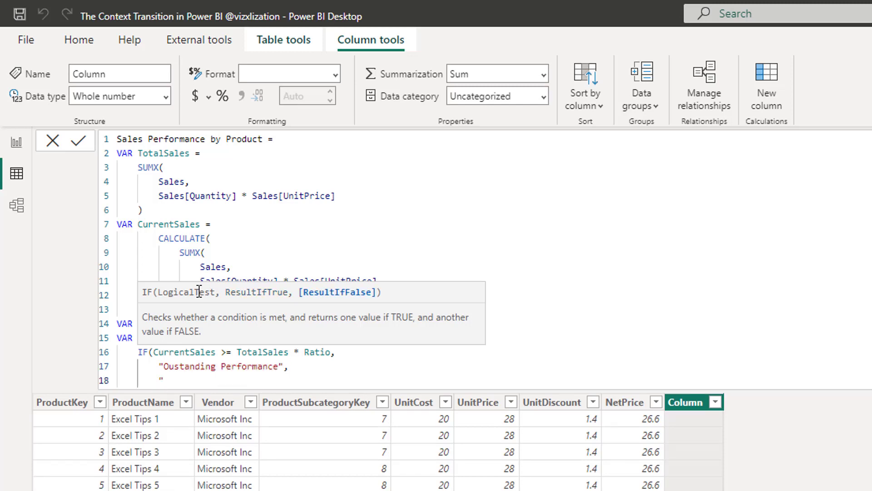
type("OK Performance\"")
key("shift+Return")
type(")")
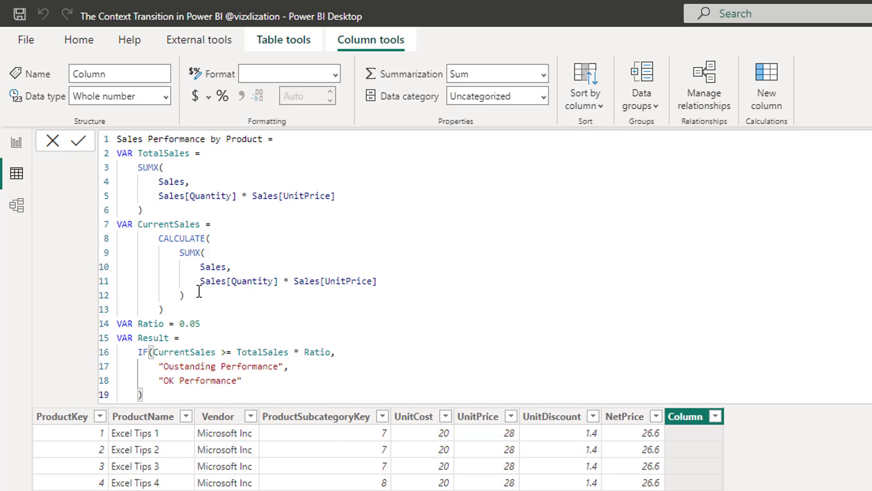
- End the formula by returning the Result variable, commit it and review the column's values in the Product table
key("shift+Return")
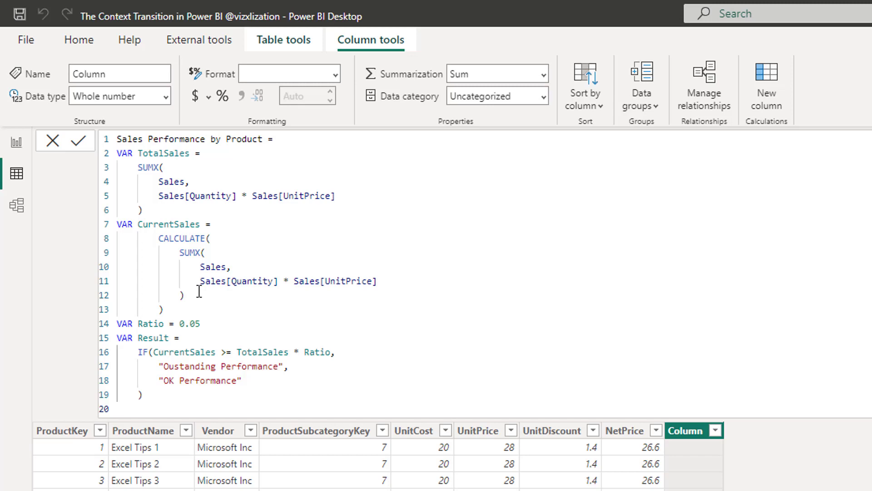
type("RETURN")
key("shift+Return")
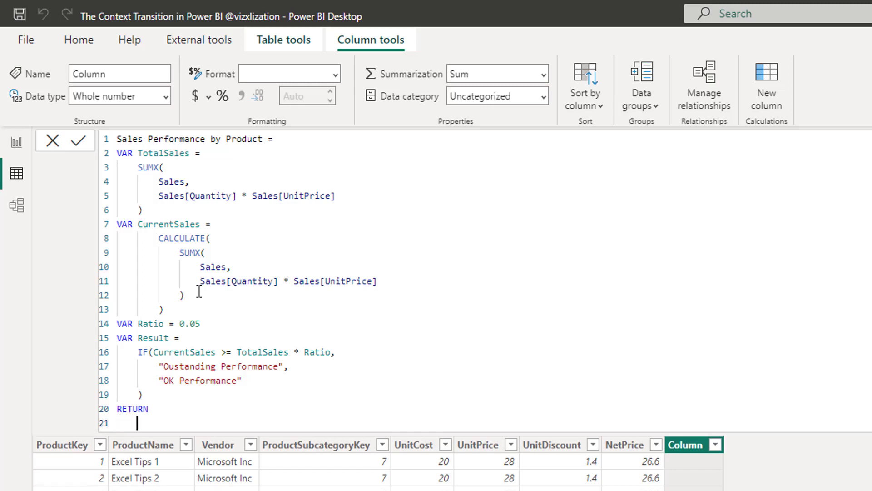
type("Res")
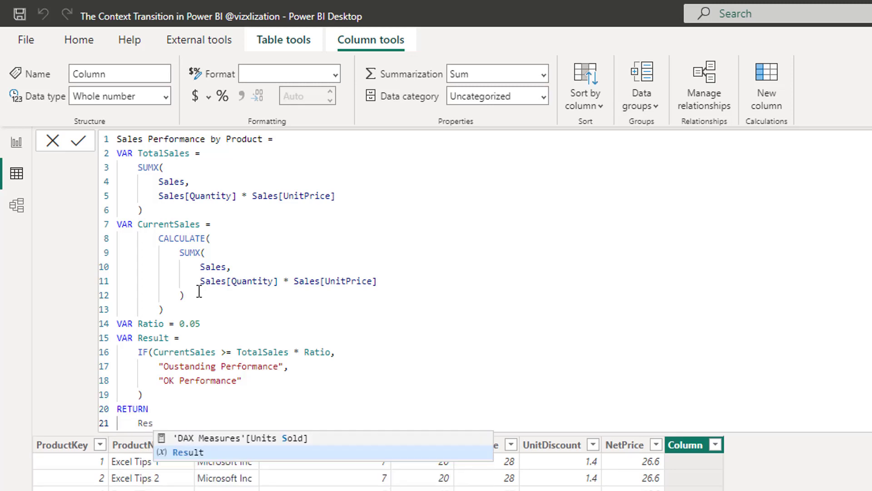
key("Tab")
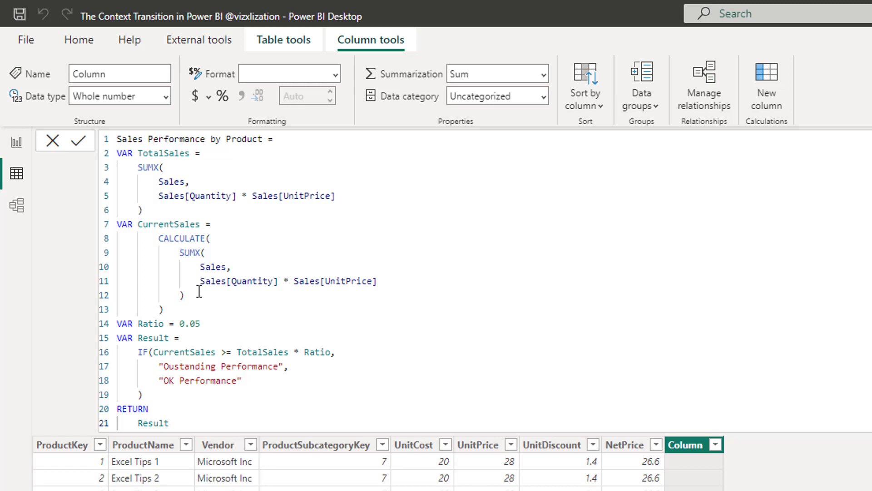
key("Return")
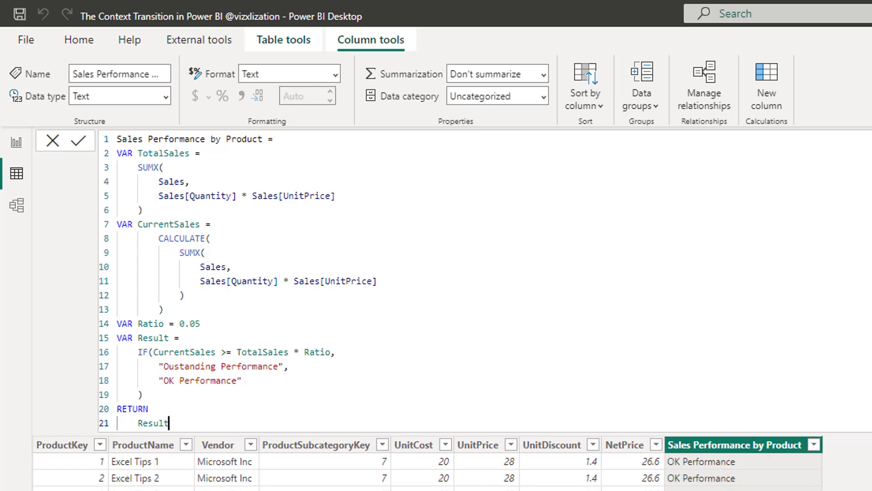
scroll(802, 481, "down", 1)
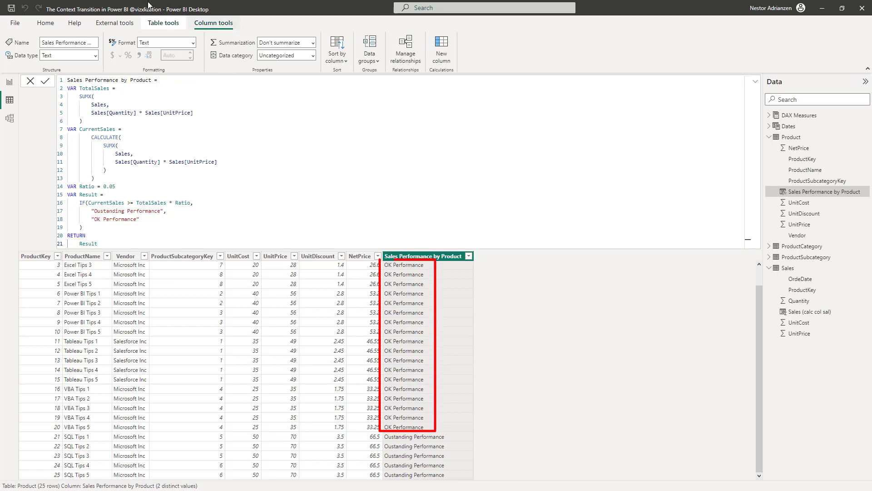
- Switch to the report view, add a calculated column to the Product table and name it Sales (calc col pdt)
left_click(10, 83)
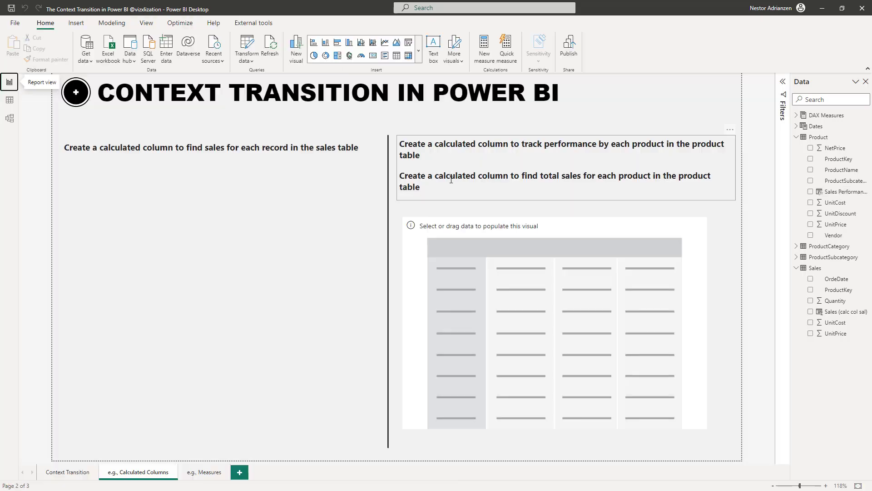
left_click(456, 145)
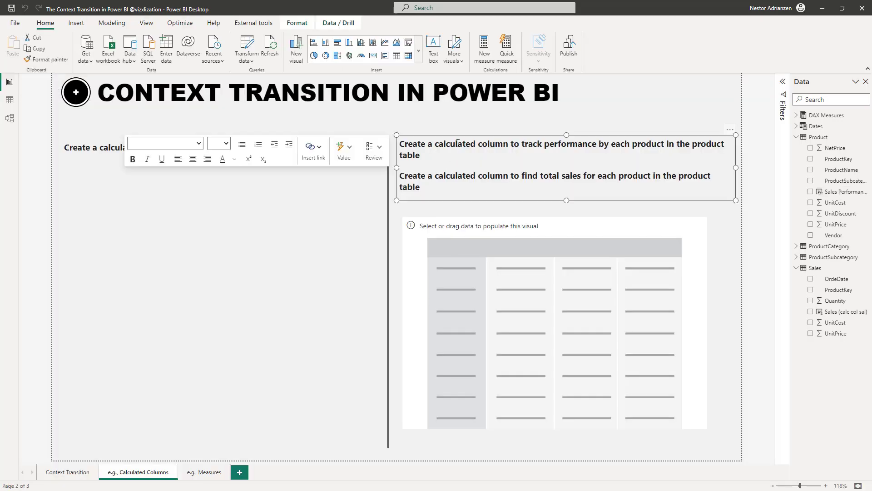
left_click(422, 189)
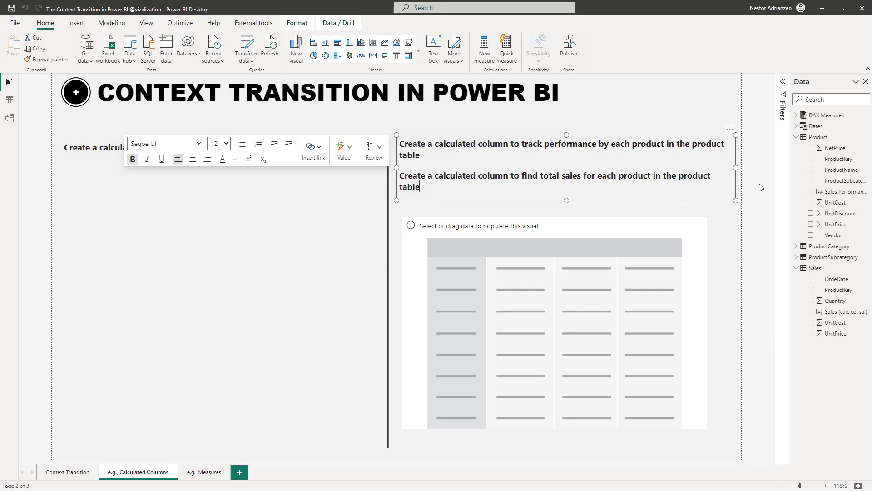
right_click(817, 137)
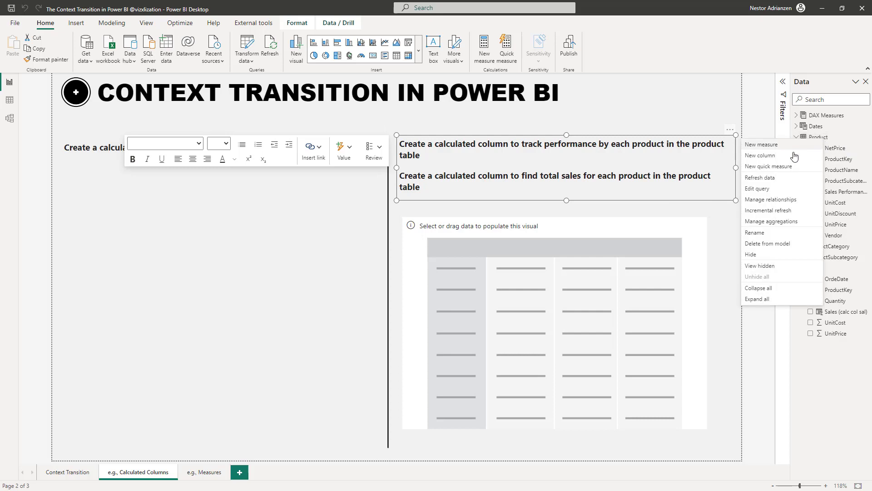
left_click(768, 160)
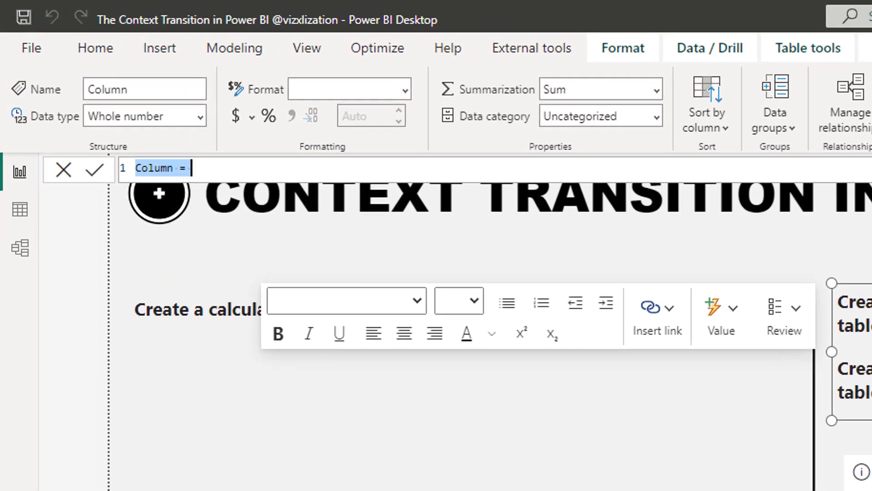
type("Sales (")
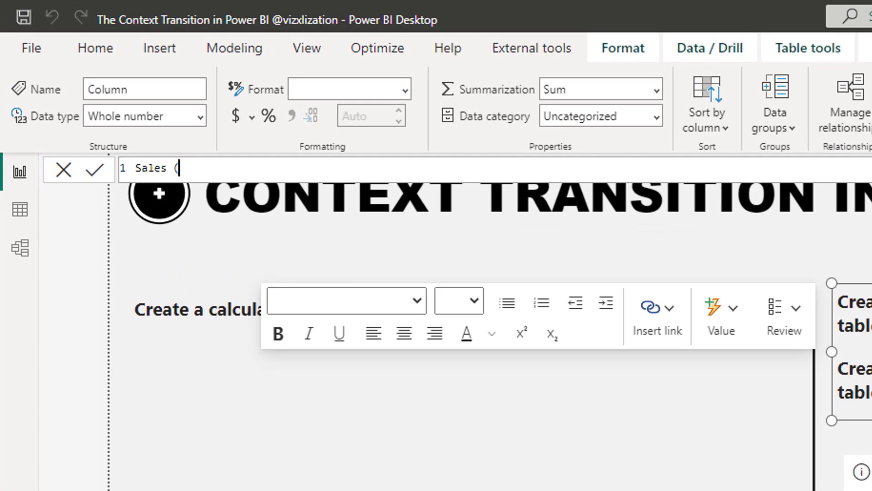
type("calc col pdt) =")
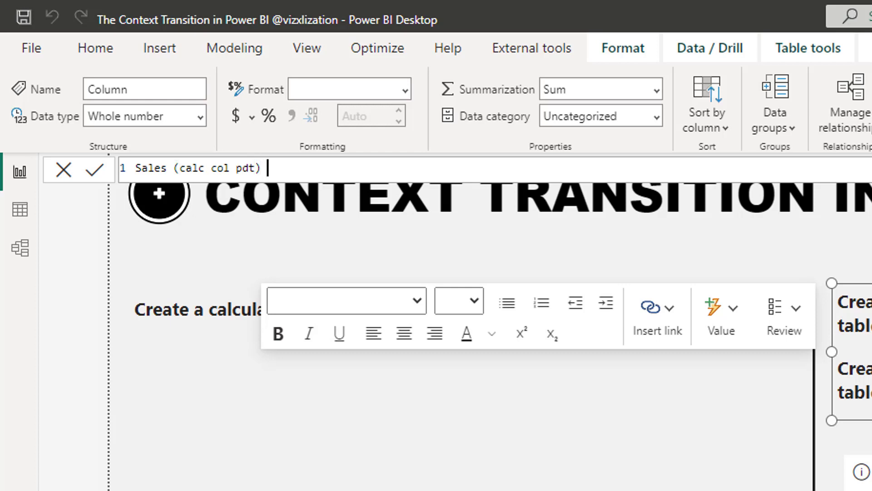
key("shift+Return")
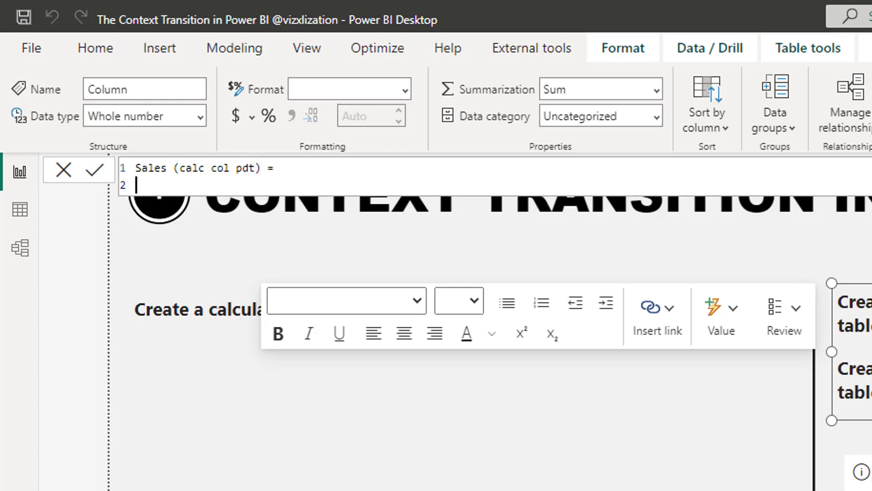
- Start the column formula with a SUMX function that iterates over the Sales table, placing each argument on its own line
type("sum")
key("Down")
key("Down")
key("Down")
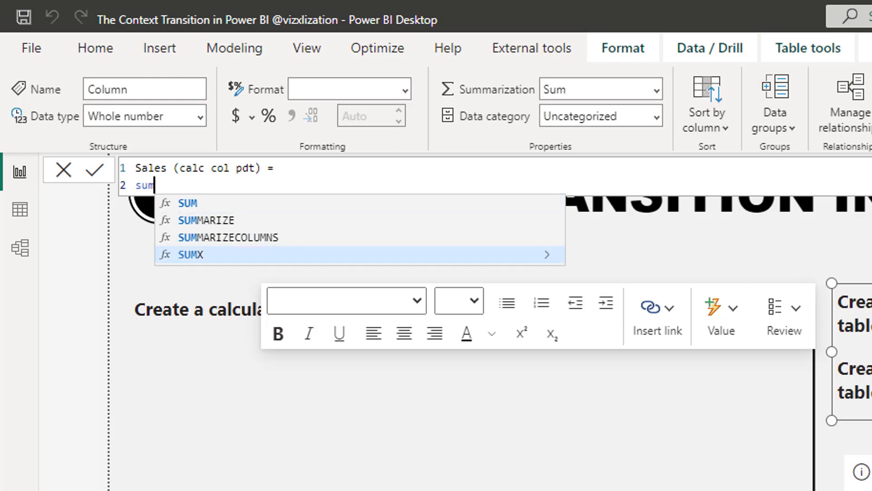
key("Tab")
key("shift+Return")
type("sale")
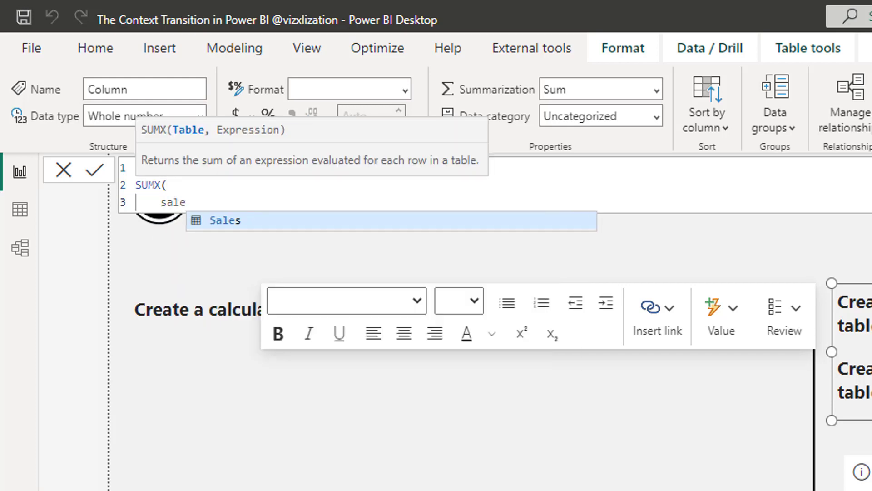
key("Tab")
type(",")
key("Return")
- Give SUMX the expression Sales[Quantity] * Sales[UnitPrice], close the function and commit the formula
type("qu")
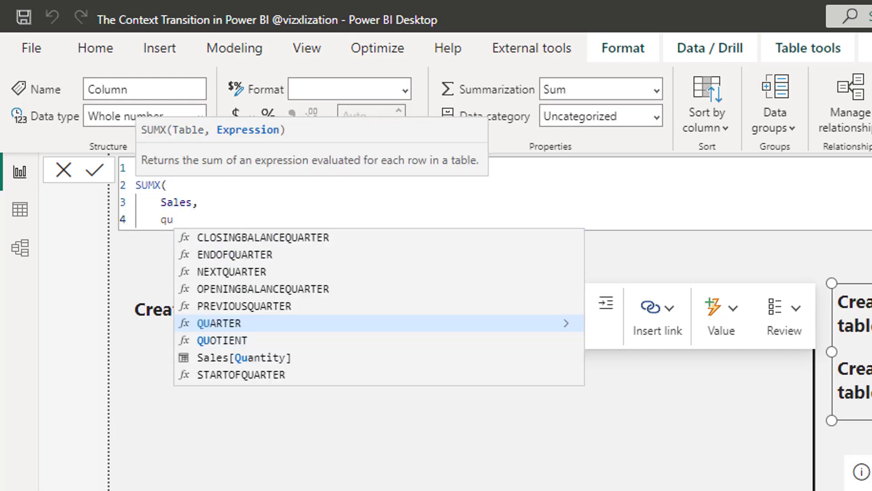
key("Down")
key("Down")
key("Tab")
type("* un")
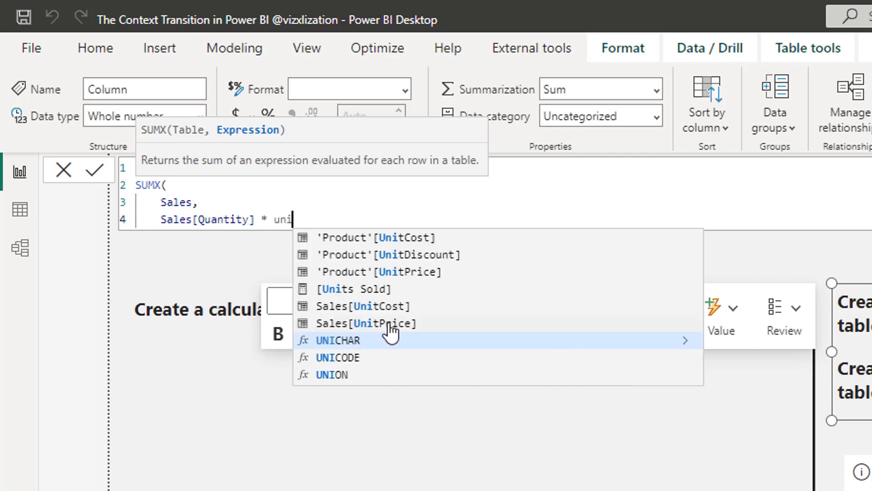
left_click(389, 323)
key("Return")
type(")")
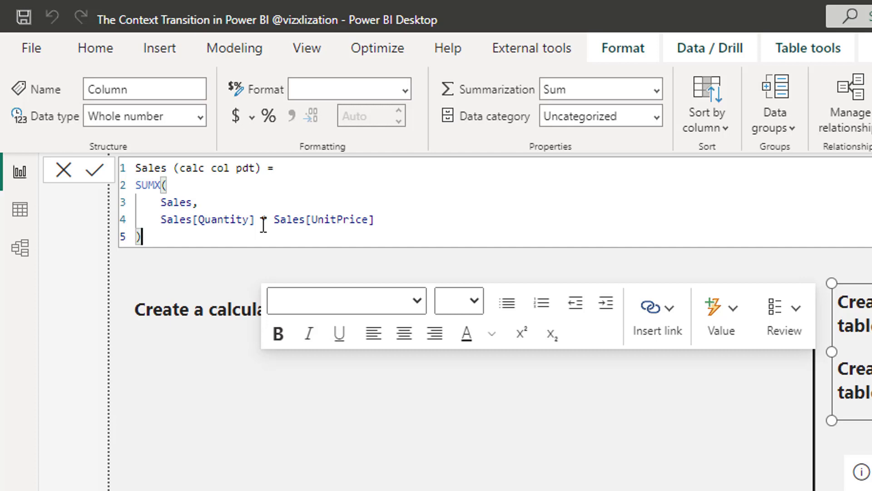
key("Return")
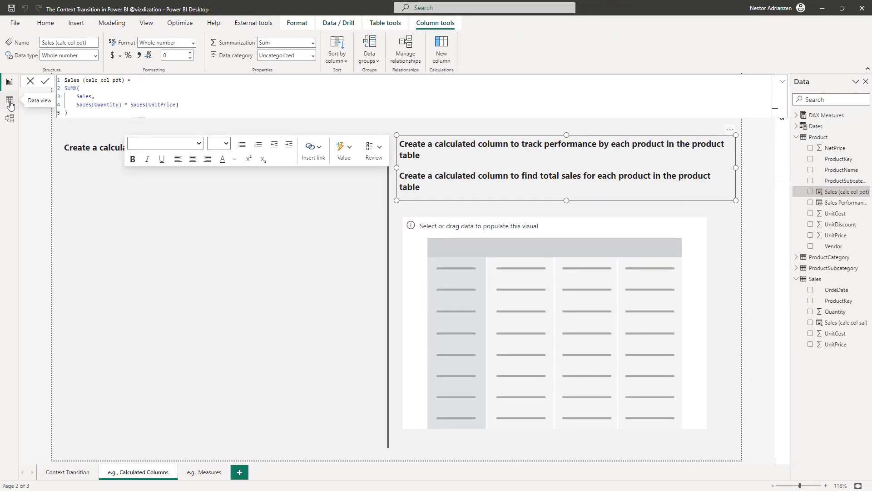
- Switch to the data view and examine the values of the Sales (calc col pdt) column in the Product table
left_click(10, 101)
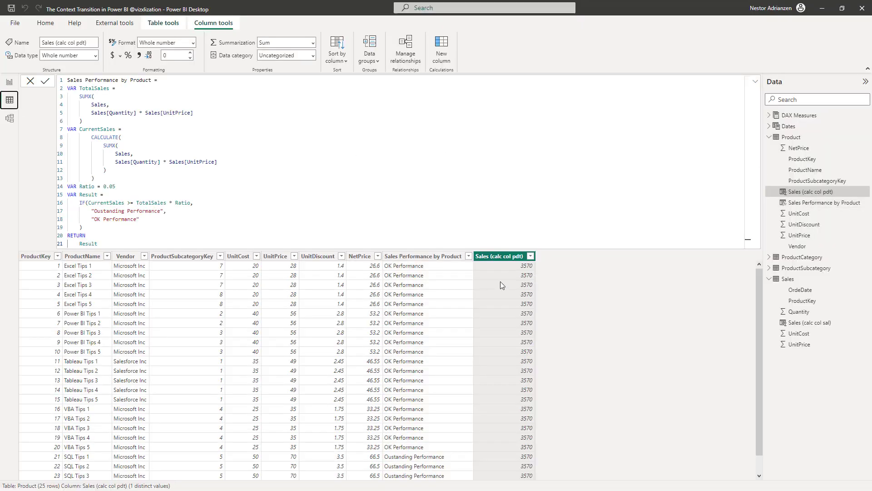
left_click(755, 82)
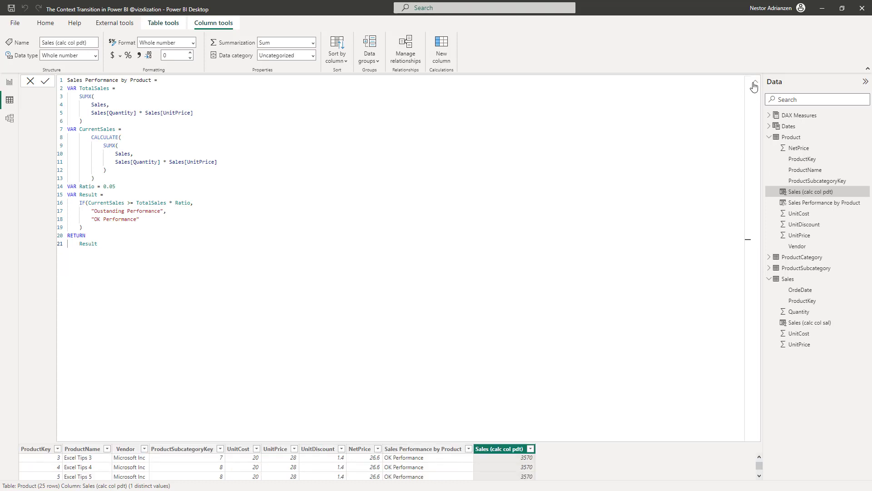
left_click(755, 82)
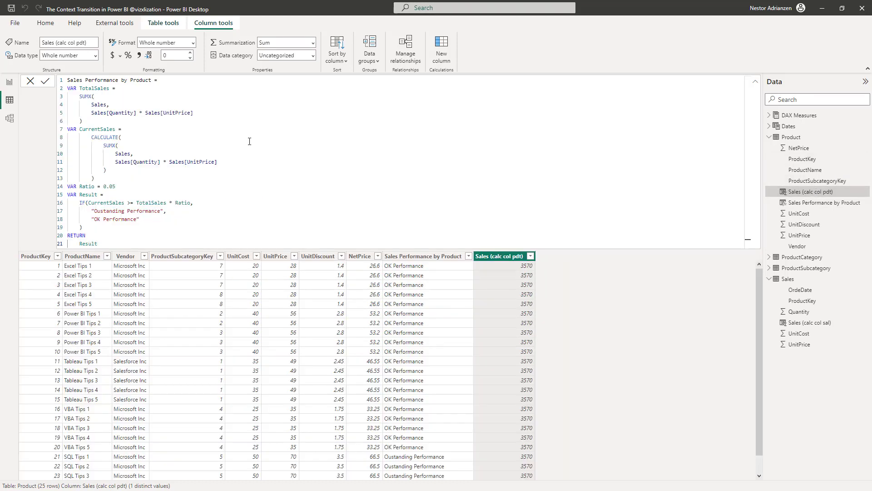
left_click(755, 82)
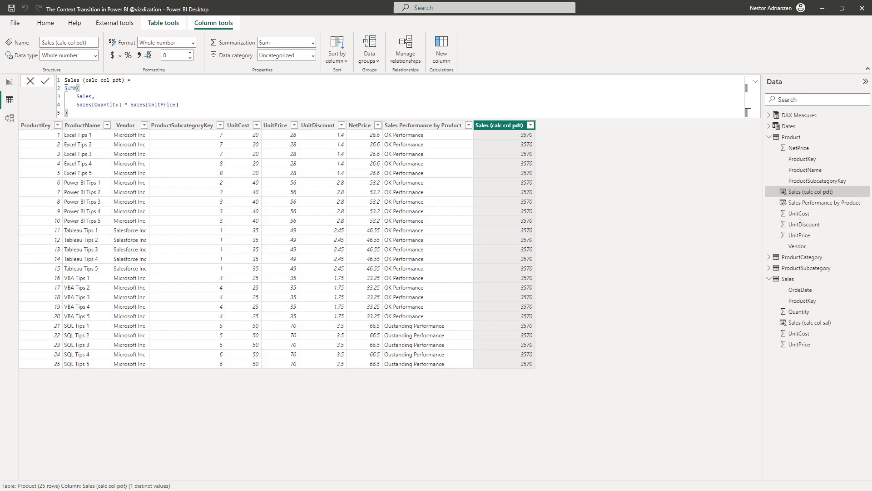
- Wrap the SUMX expression of Sales (calc col pdt) in a CALCULATE function, indent it and commit the formula
type("CAL")
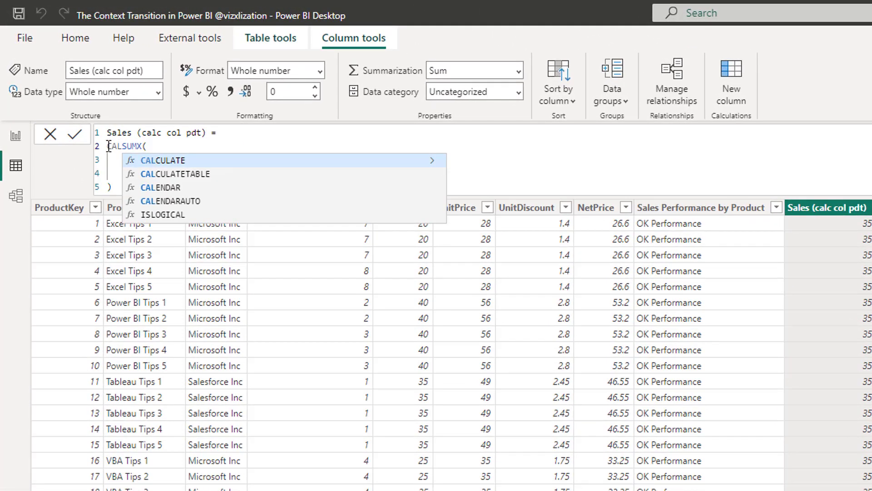
key("Tab")
key("Return")
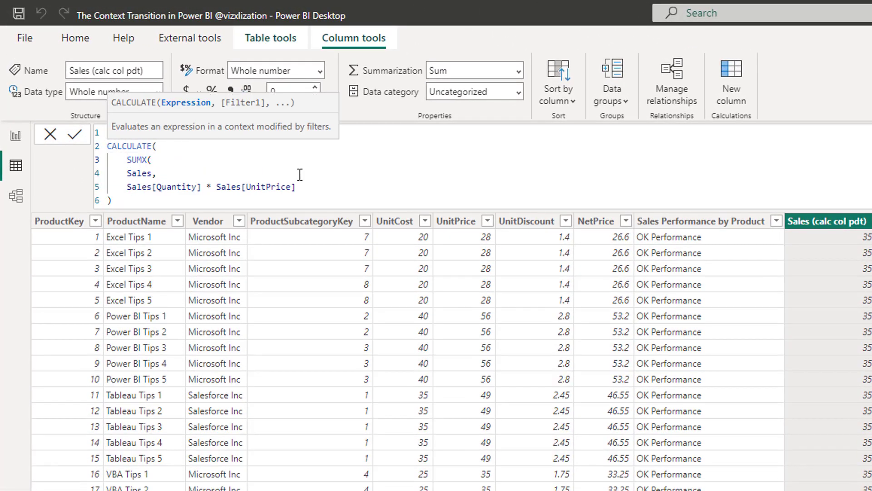
key("Tab")
key("End")
key("Return")
type(")")
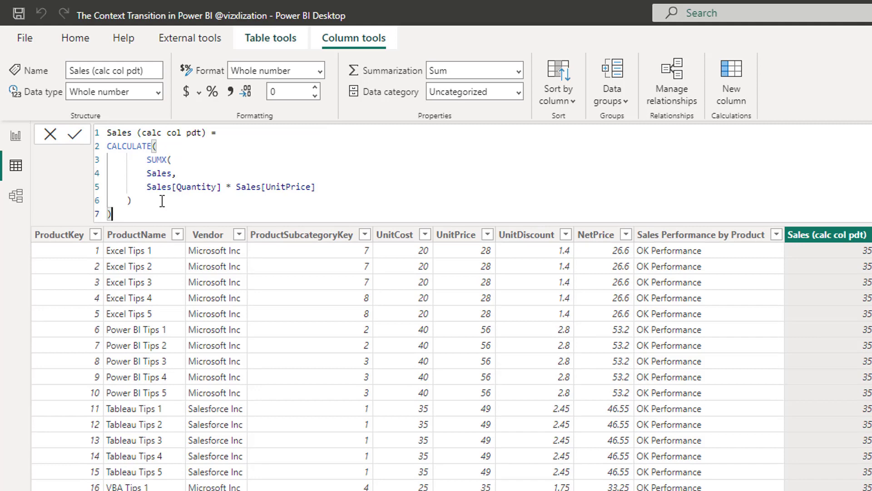
key("Return")
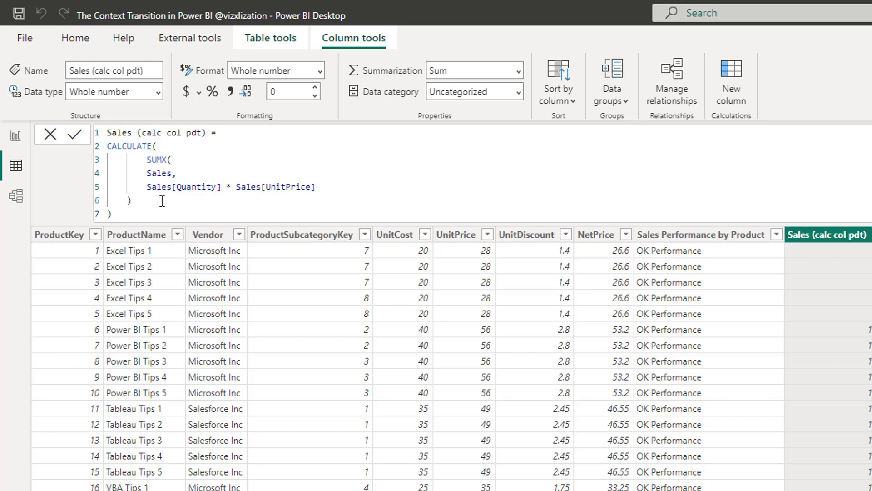
- Return to the report view and add the Product table's Sales Performance by Product column to the empty matrix's rows
left_click(16, 137)
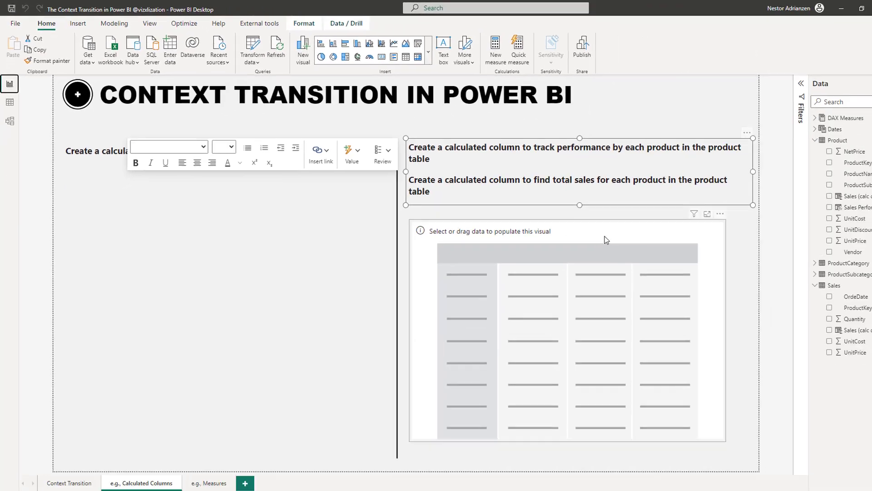
left_click(607, 239)
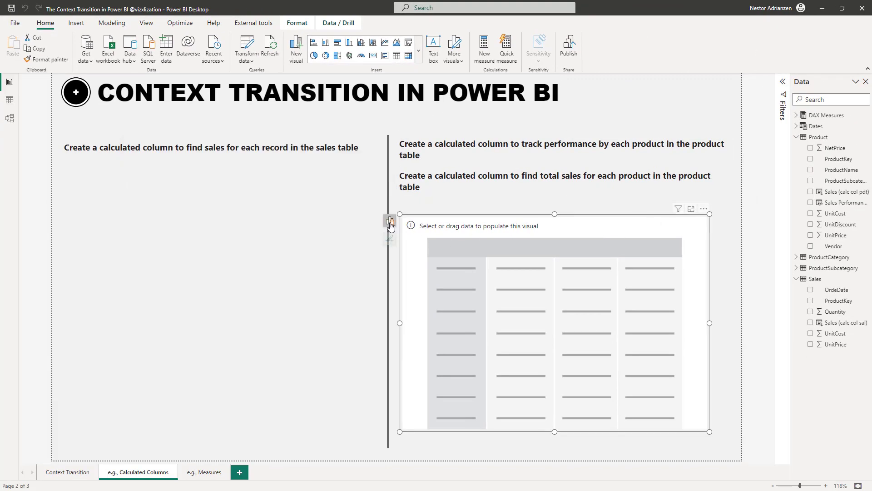
left_click(389, 221)
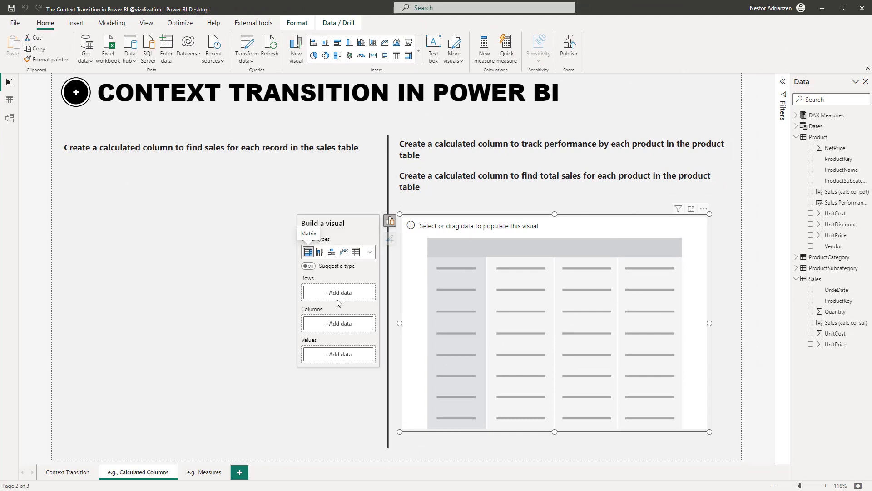
left_click(340, 298)
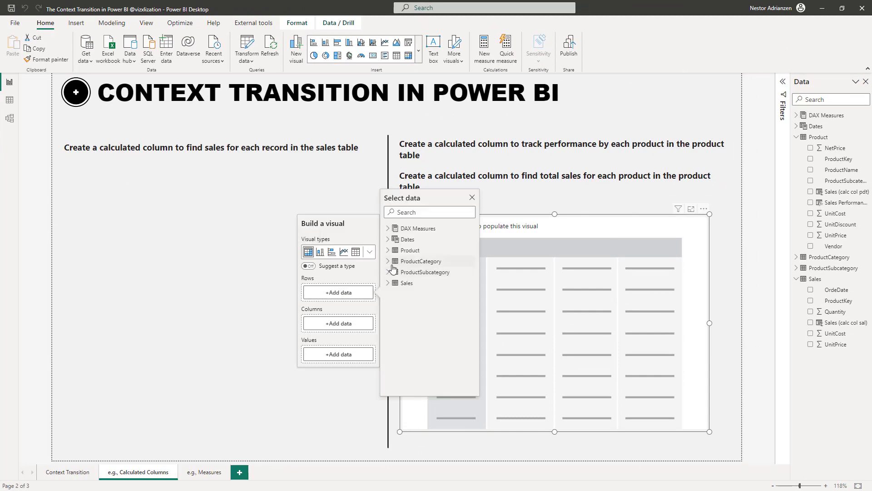
left_click(388, 249)
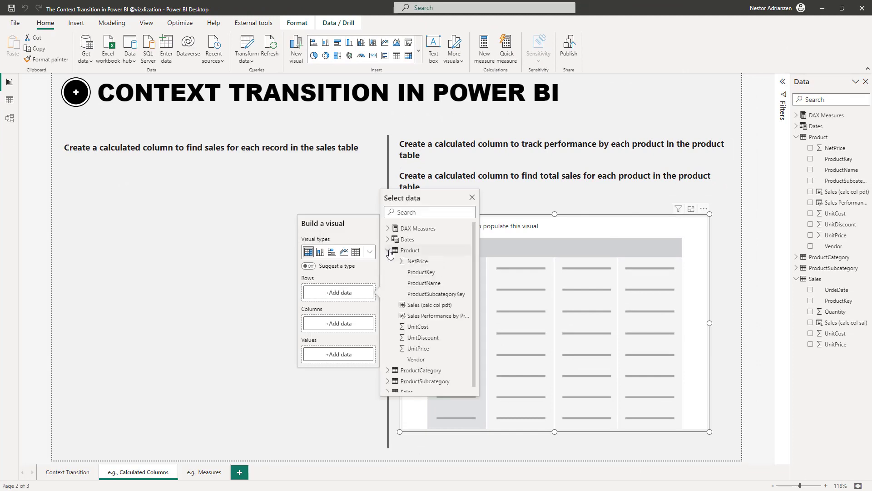
left_click(425, 316)
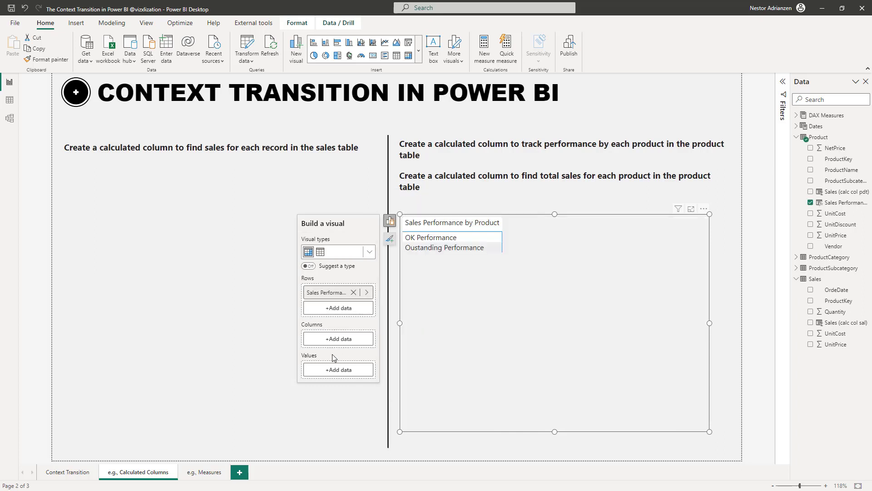
- Add the Product table's Sales (calc col pdt) column to the matrix's values
left_click(341, 372)
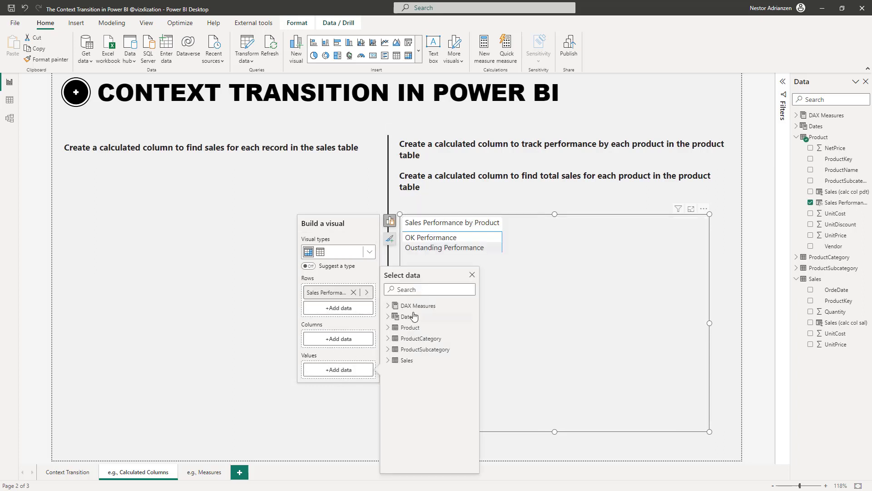
left_click(388, 328)
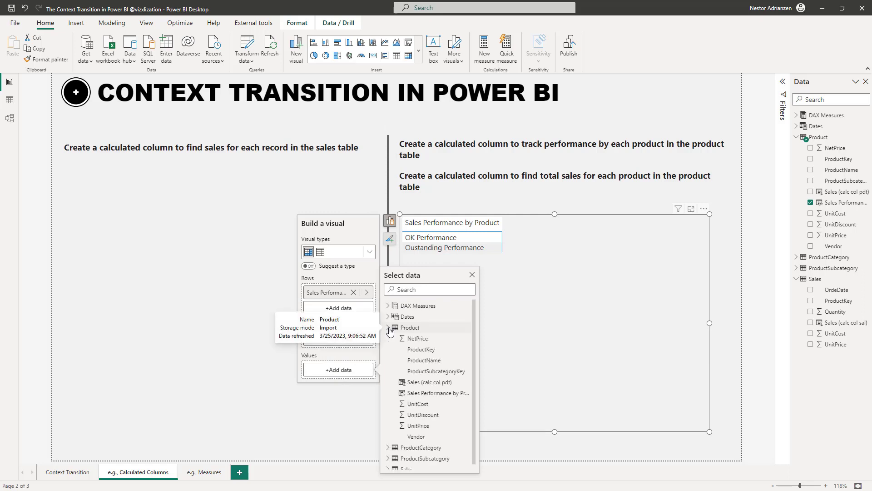
left_click(425, 382)
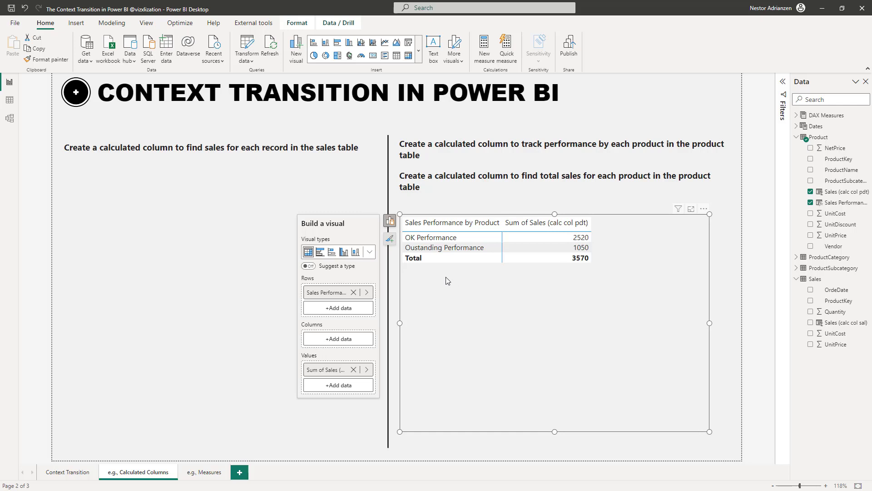
- Add ProductName as a second row level of the matrix, expand the performance groups and review the sales per product
left_click(338, 307)
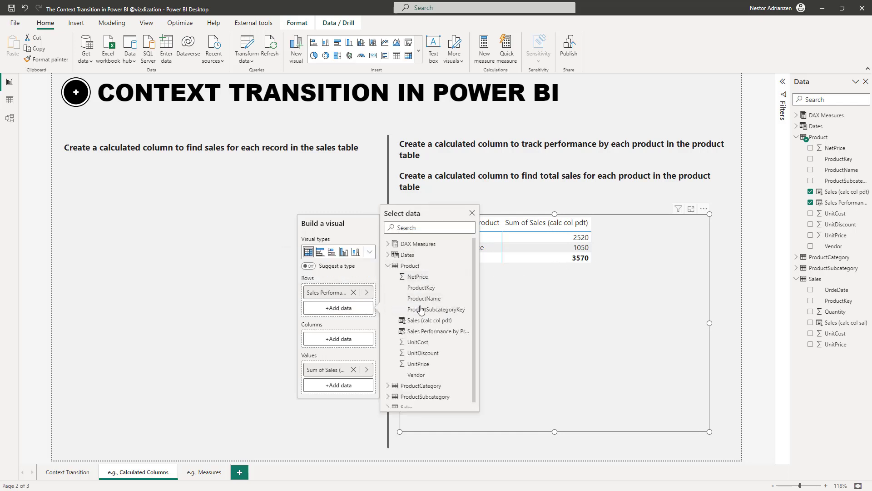
left_click(423, 299)
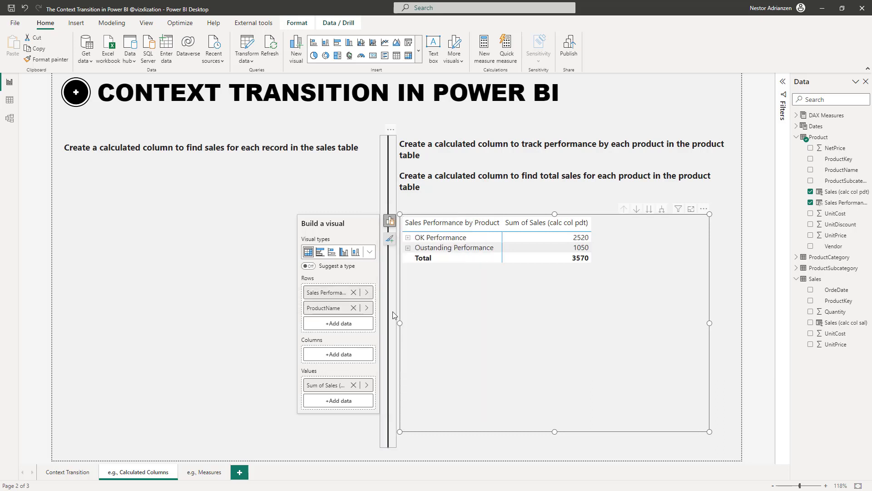
left_click(408, 237)
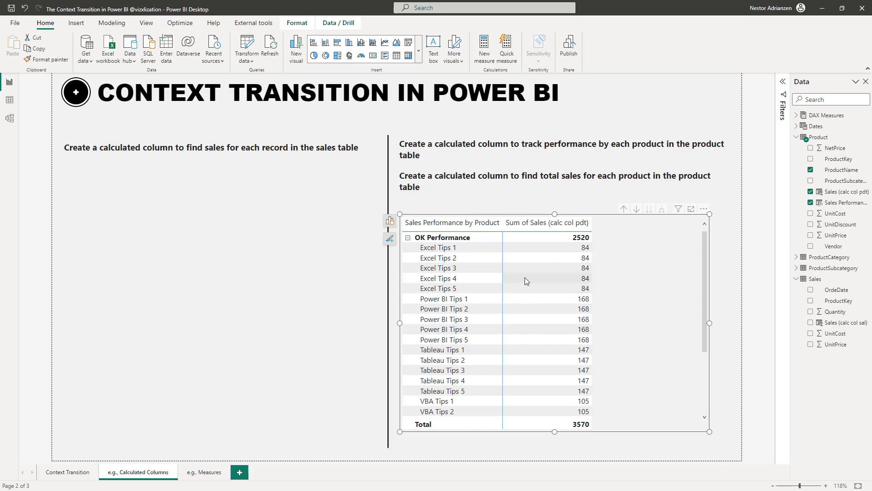
scroll(535, 290, "down", 3)
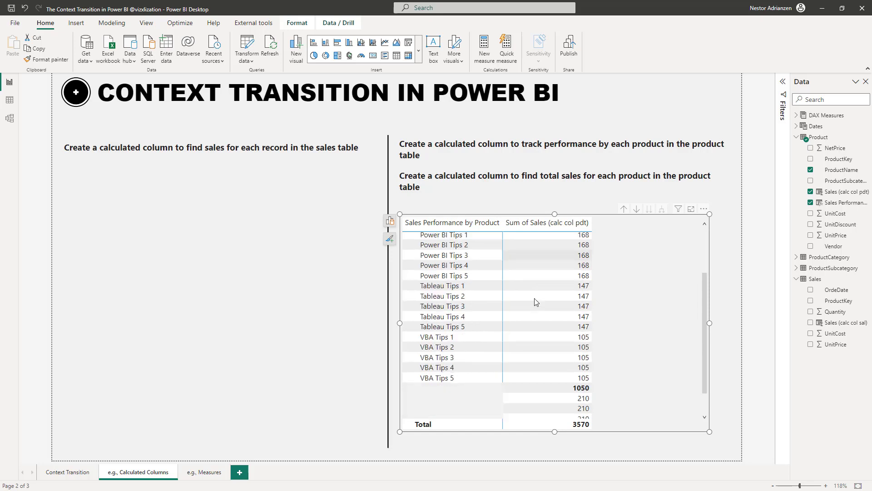
scroll(536, 303, "up", 3)
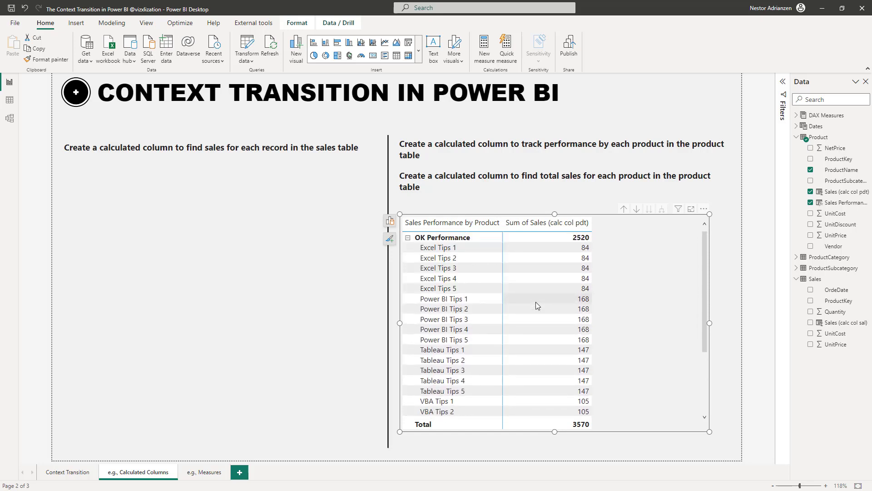
scroll(536, 305, "down", 3)
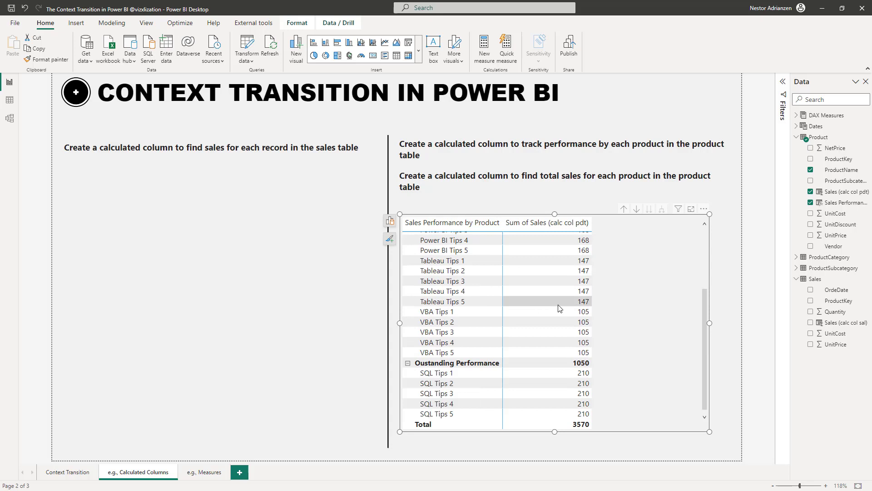
left_click(719, 240)
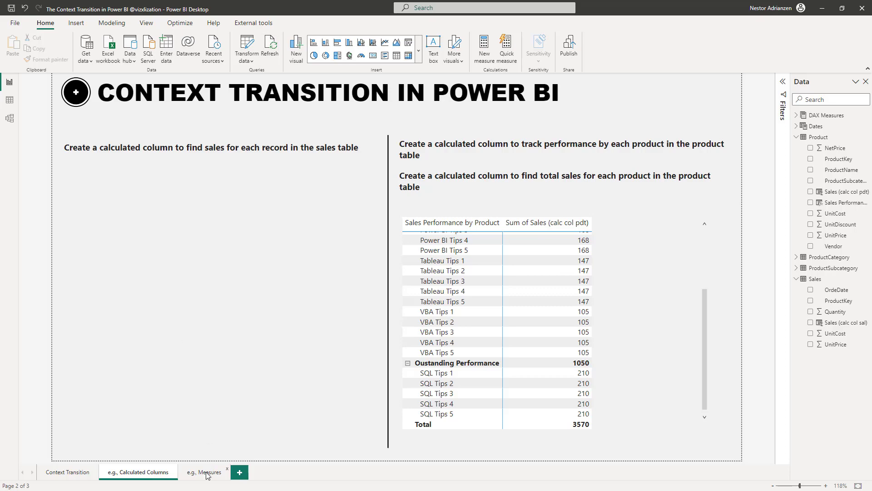
- Open the "e.g., Measures" report page and create a new measure in the DAX Measures table
left_click(206, 473)
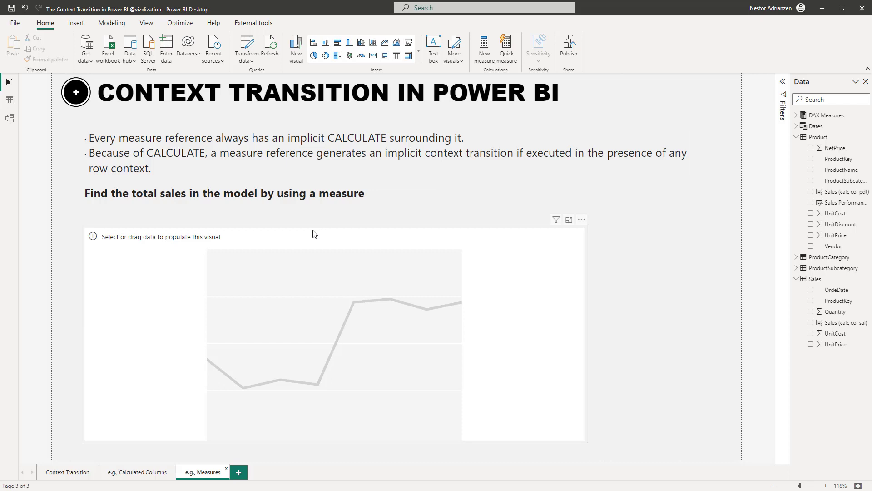
left_click(446, 253)
left_click(648, 214)
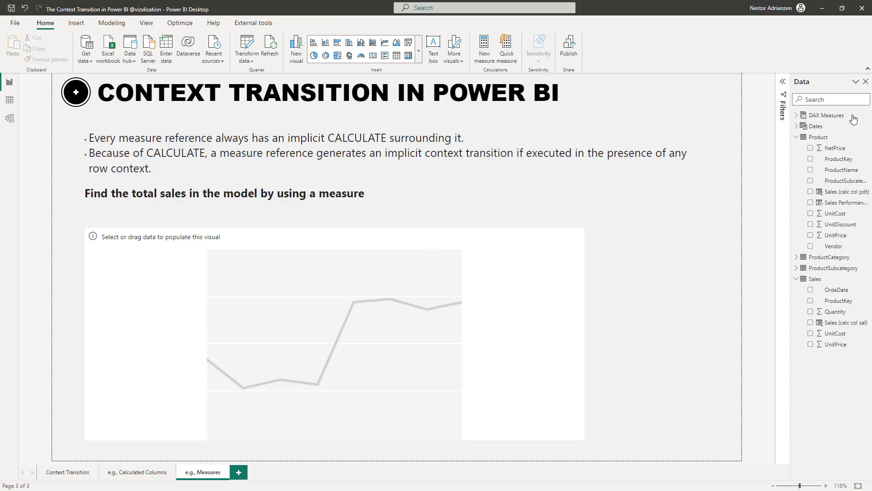
right_click(826, 119)
left_click(650, 143)
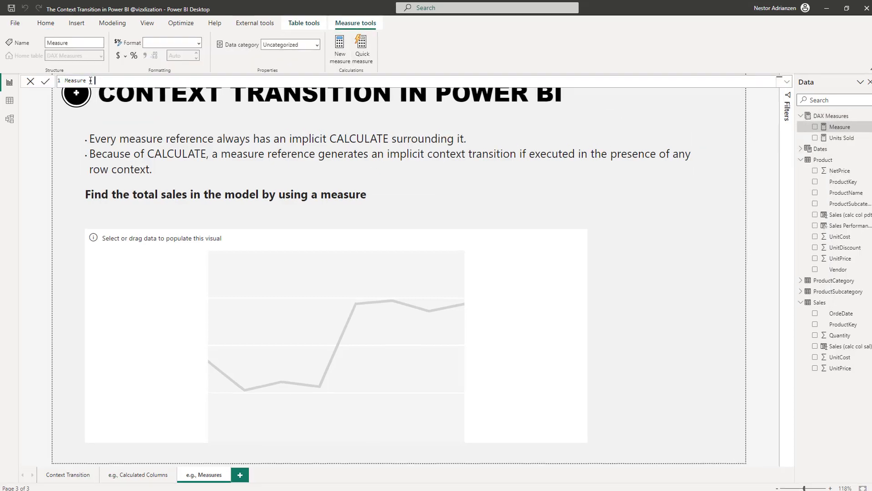
- Name the measure Sales (measure) and begin its definition on a new line after the equals sign
type("S")
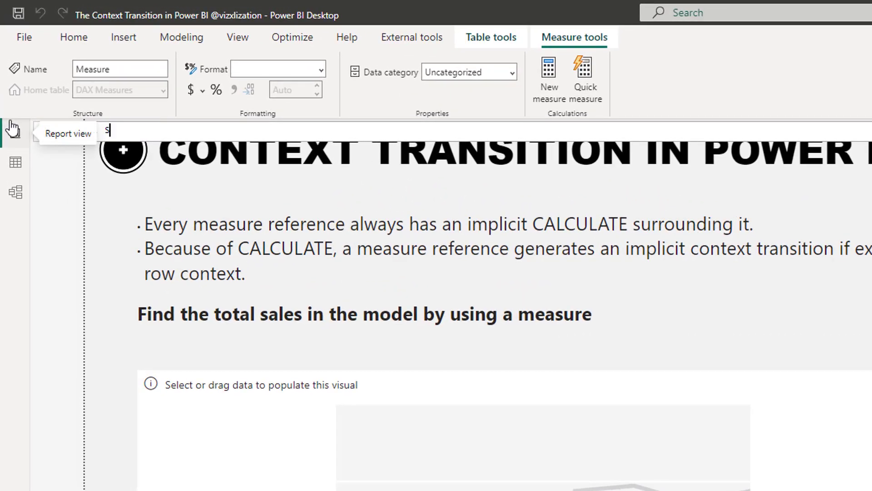
type("ales ()")
type("measure) ")
type("=")
key("shift+Return")
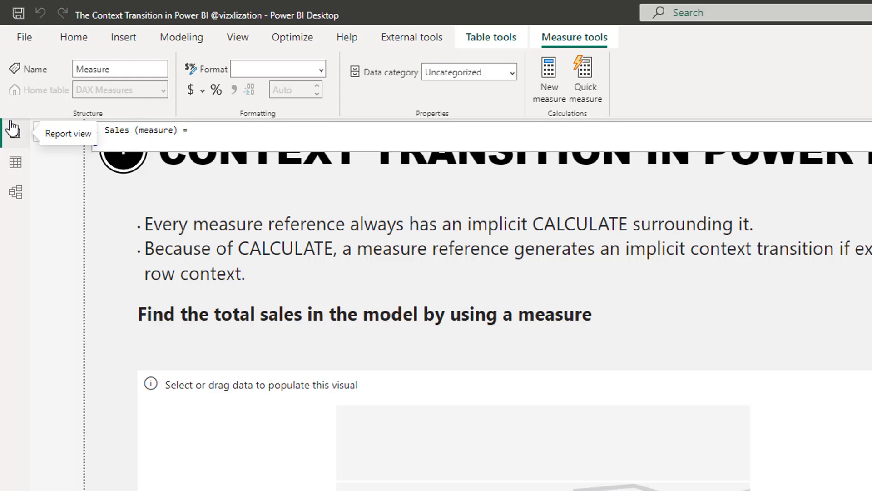
- Start the measure's definition with a SUMX function iterating over the Sales table, with each argument on its own line
type("sum")
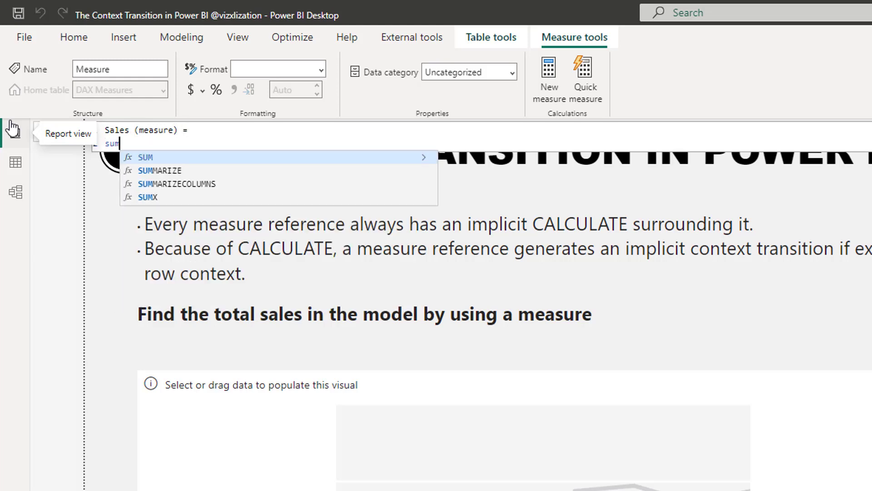
key("Down")
key("Down")
key("Down")
key("Tab")
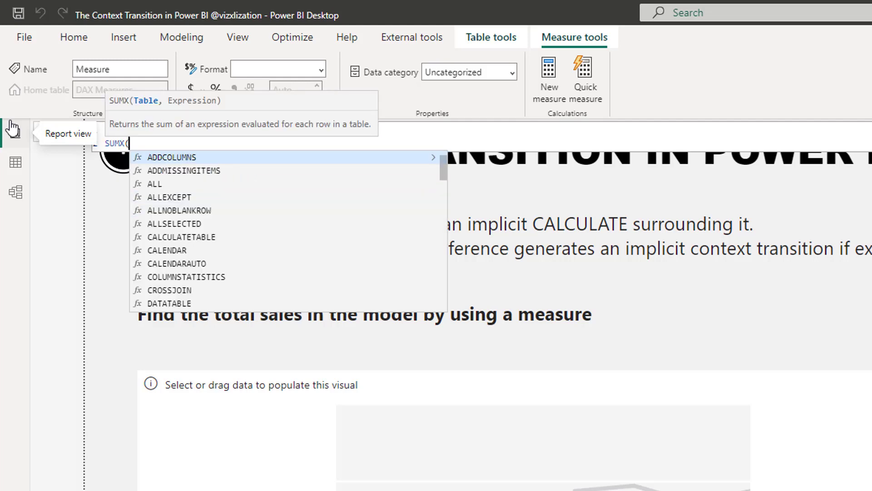
key("shift+Return")
type("sal")
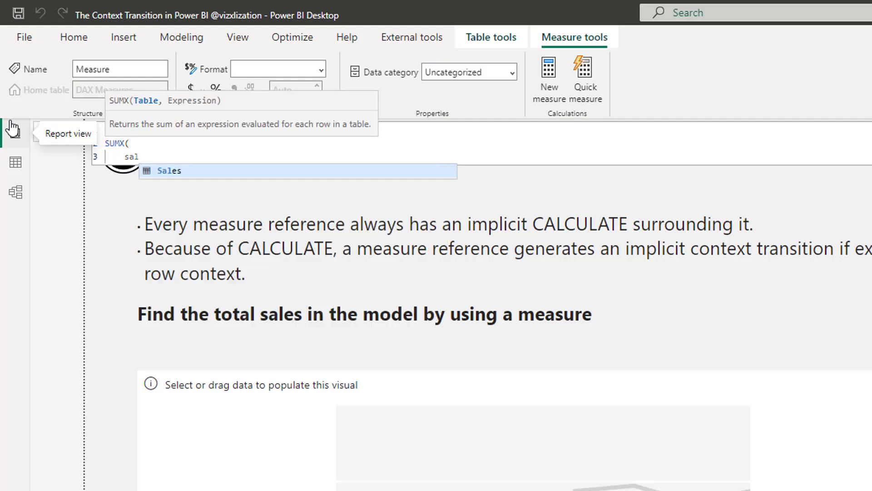
key("Tab")
type(",")
key("shift+Return")
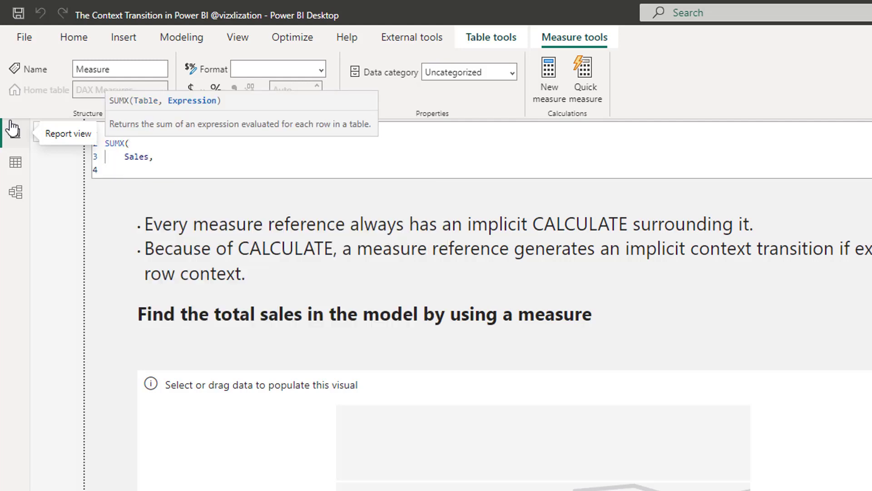
- Enter Sales[Quantity] * Sales[UnitPrice] as the SUMX expression, close the function on a new line and commit the measure
type("qu")
key("Down")
key("Down")
key("Tab")
type("*")
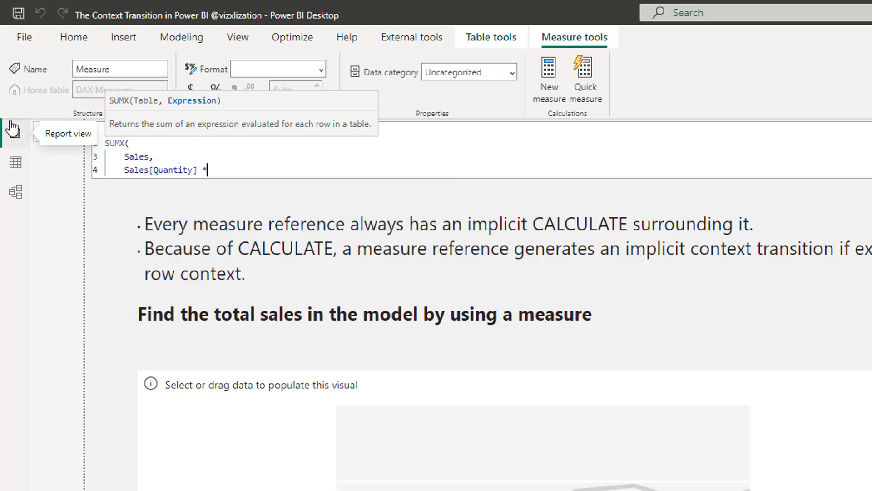
type(" uni")
key("Up")
key("Tab")
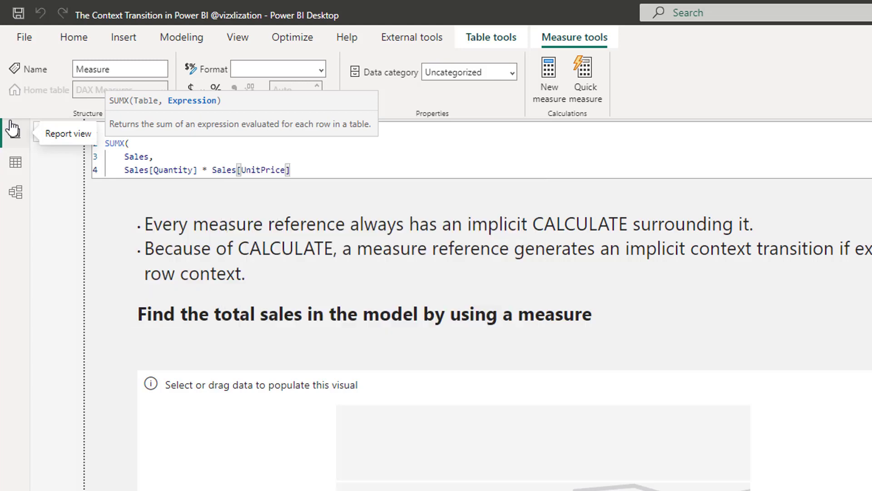
key("shift+Return")
type(")")
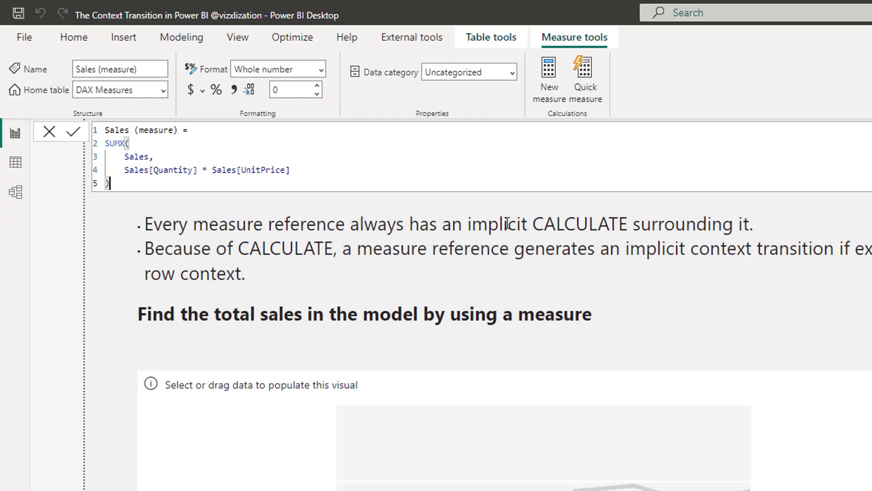
left_click(536, 227)
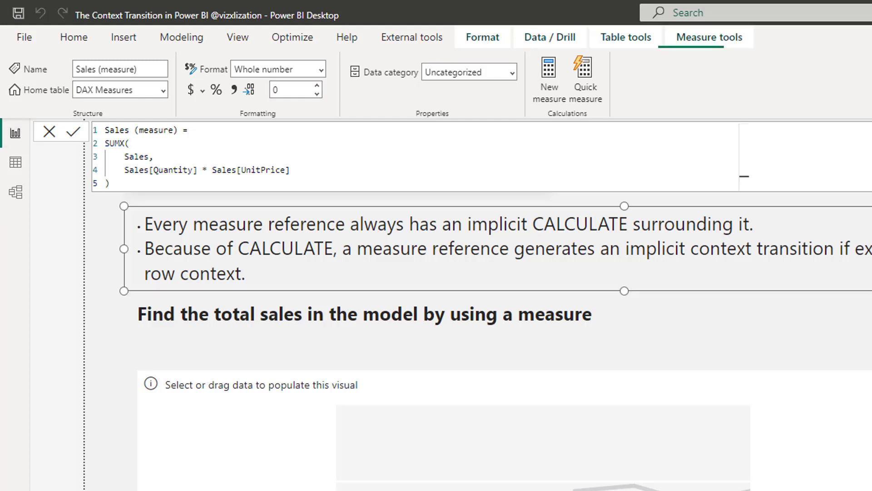
left_click(107, 144)
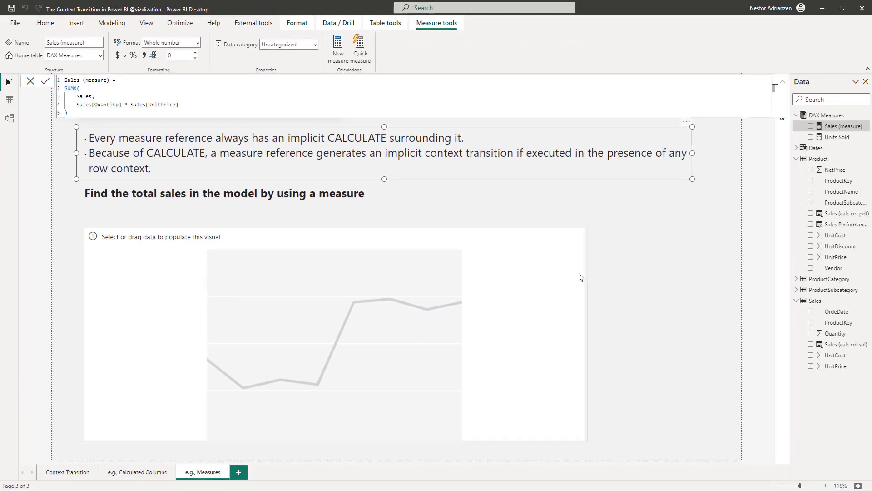
- Plot Sales (measure) in the empty line chart with Date from the Dates table on the X-axis
left_click(555, 266)
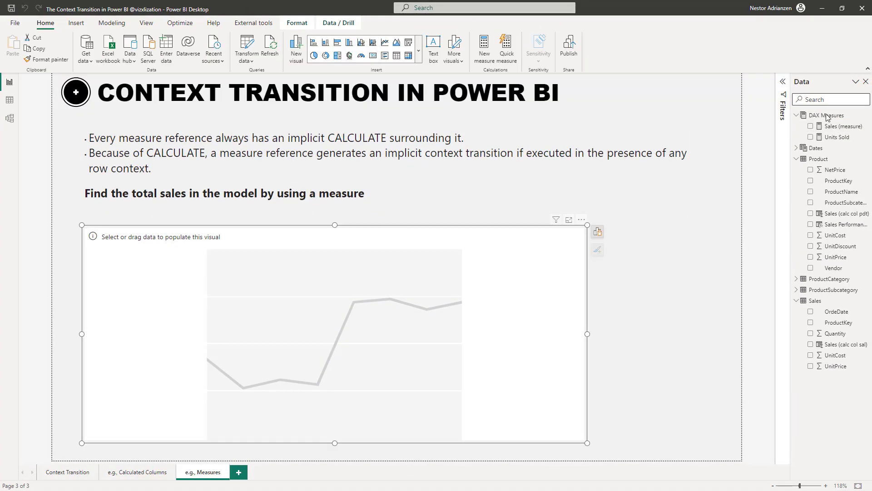
left_click_drag(843, 132, 349, 302)
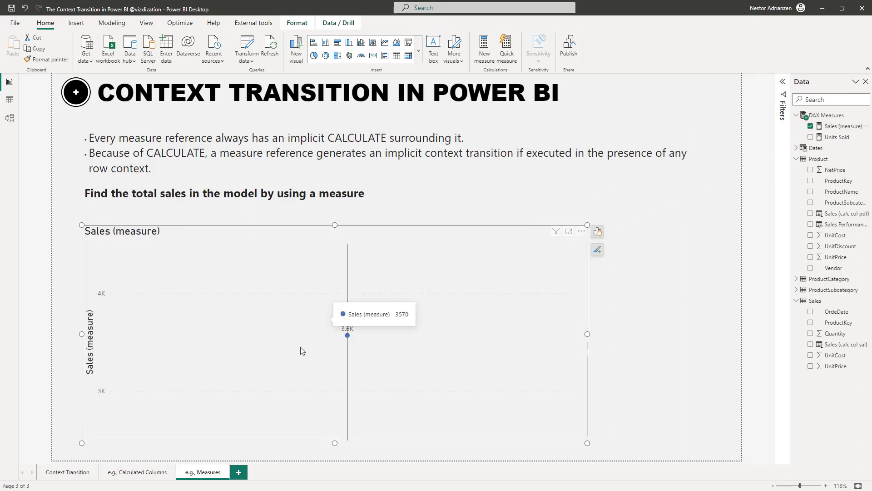
left_click(598, 233)
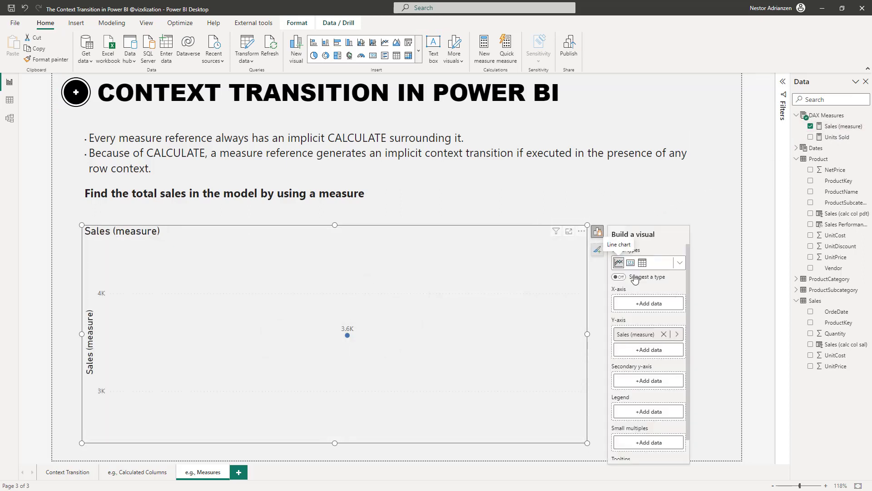
left_click(650, 303)
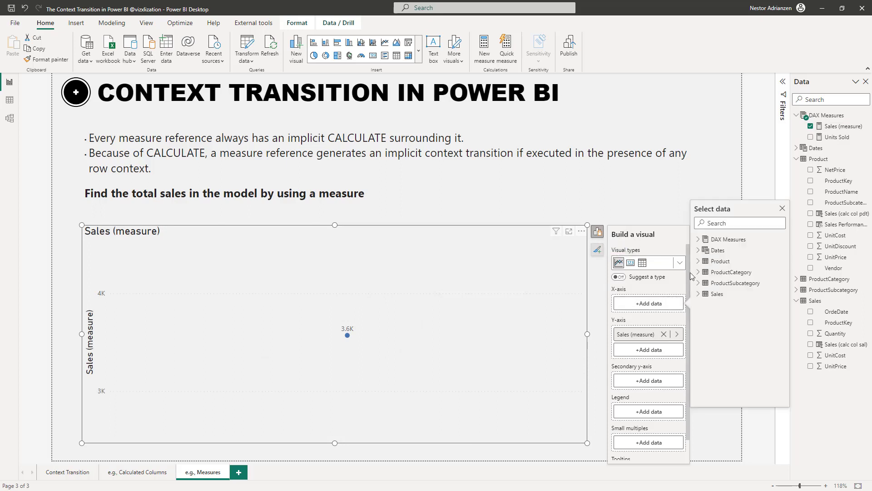
left_click(701, 253)
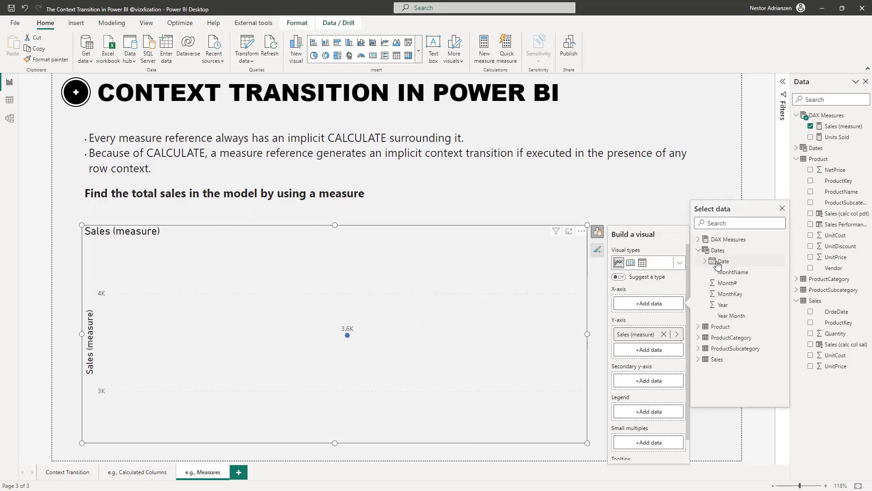
left_click(716, 263)
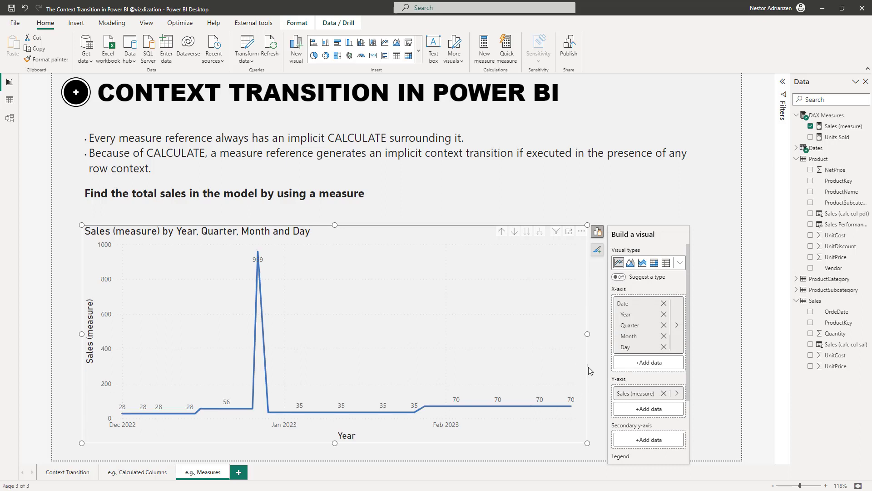
- Drill the line chart up through the date hierarchy to compare sales per period, and return it to day level
left_click(502, 233)
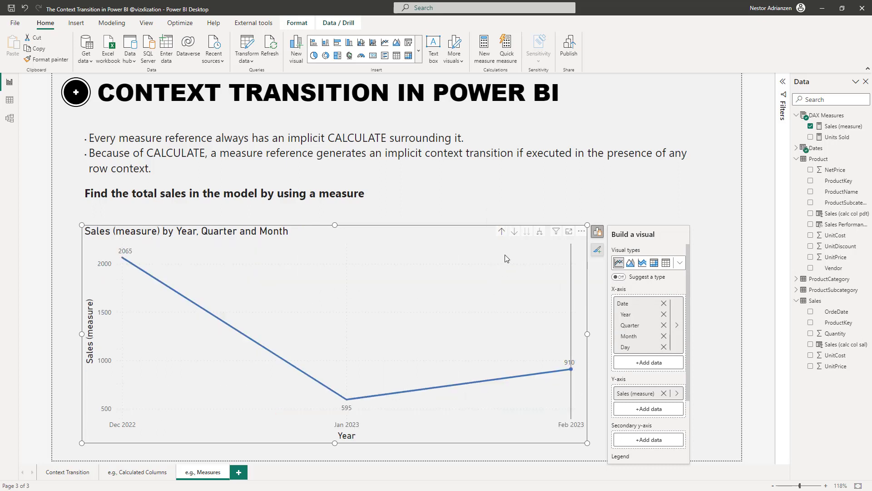
left_click(502, 233)
left_click(539, 232)
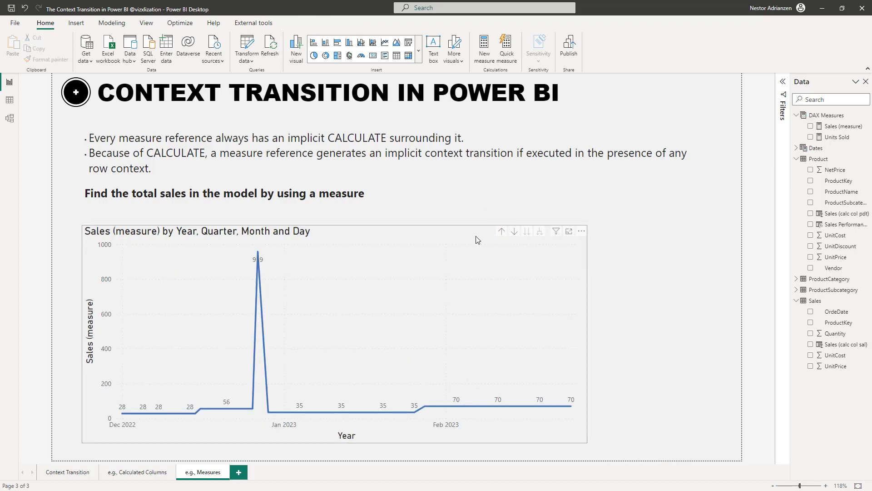